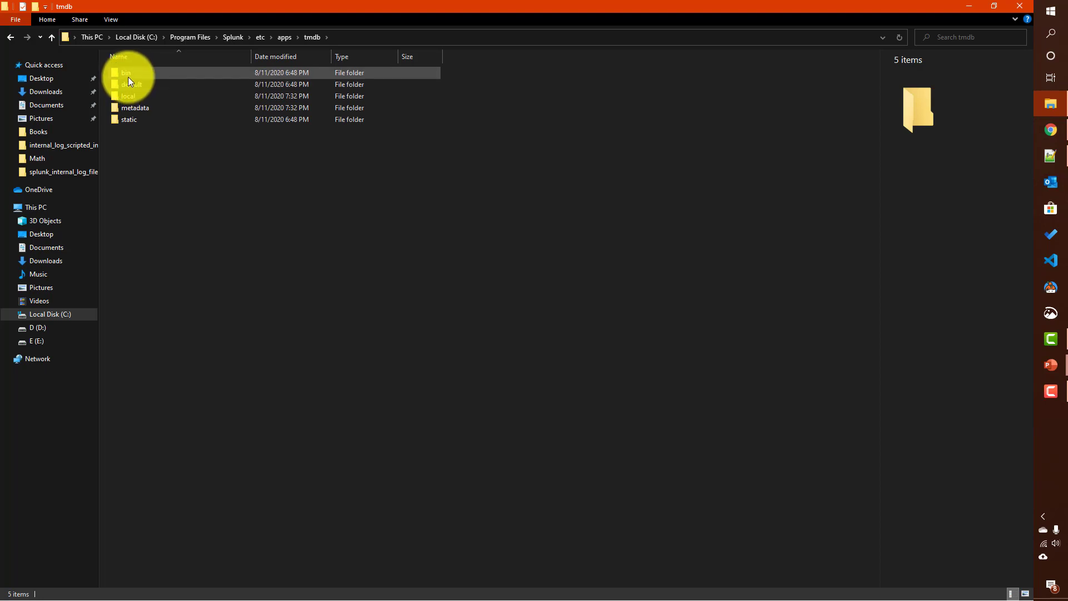
- Open tmdb_upcoming.py from the tmdb app's bin folder in Notepad++ and view its code down to main()
double_click(128, 75)
left_click(145, 93)
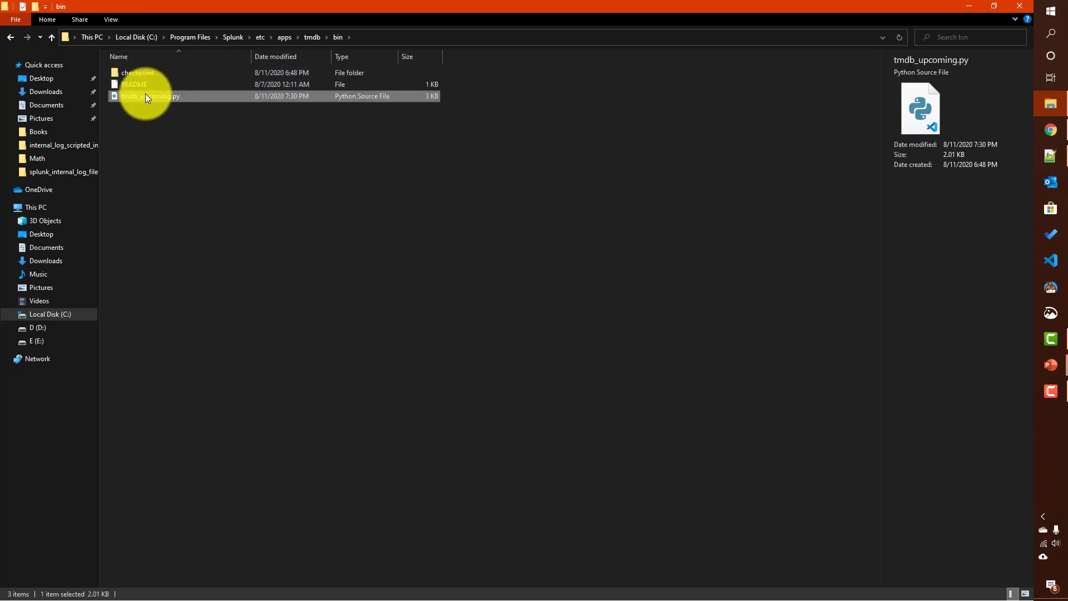
right_click(146, 95)
left_click(189, 176)
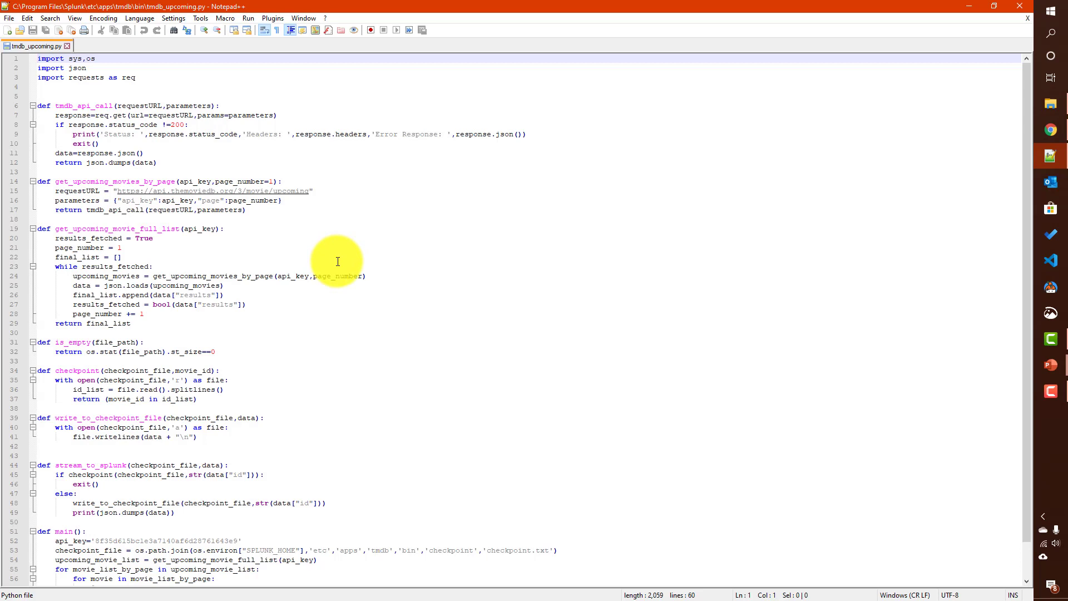
scroll(378, 296, "down", 2)
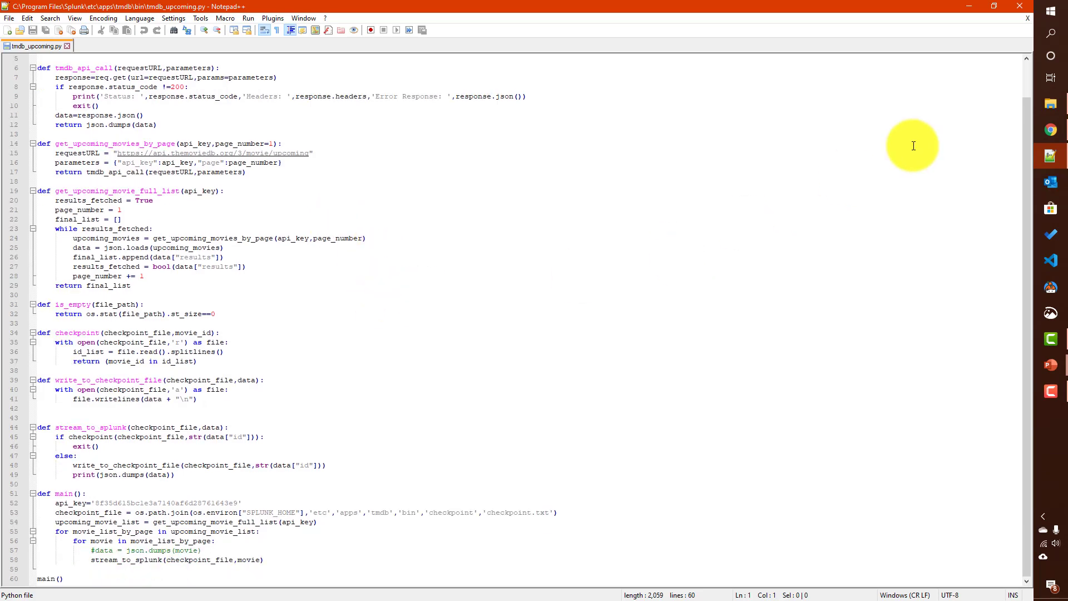
- Switch to Splunk in Chrome, open the Data inputs page in a new browser tab and show the Scripts inputs
left_click(1051, 130)
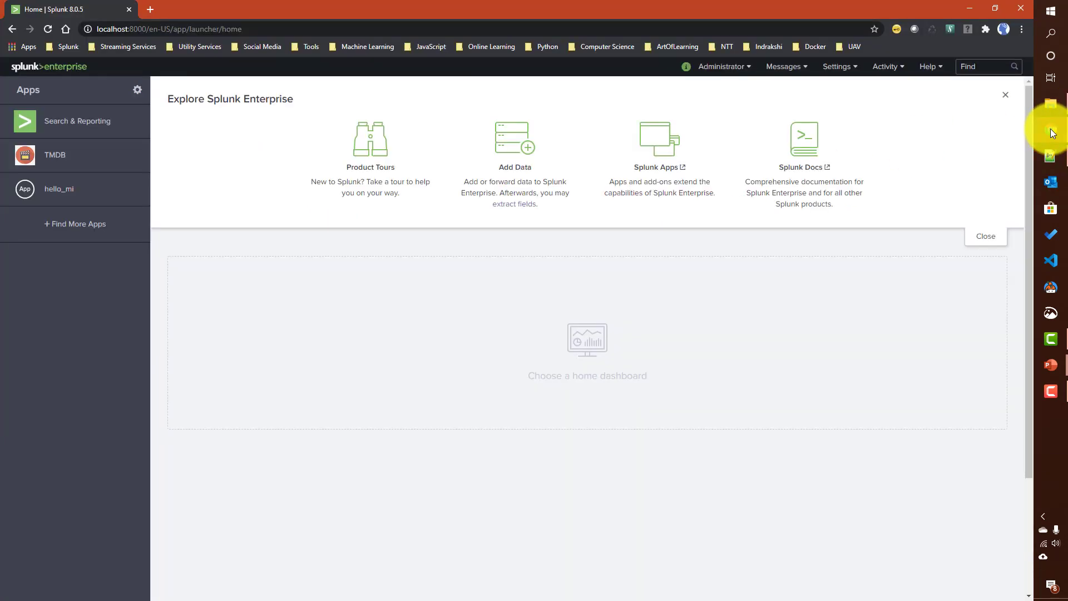
left_click(837, 66)
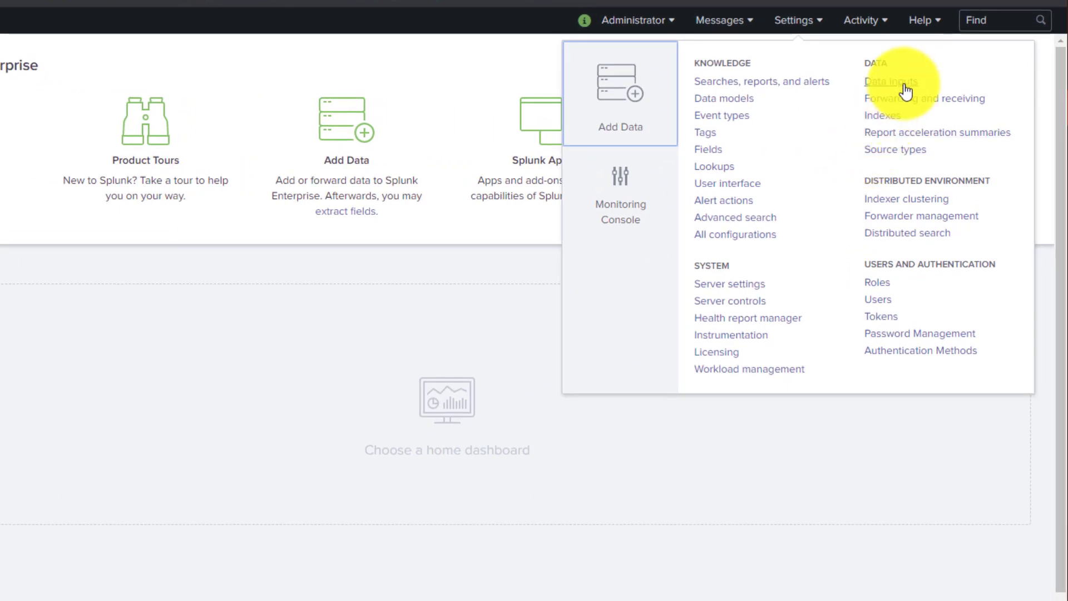
right_click(902, 85)
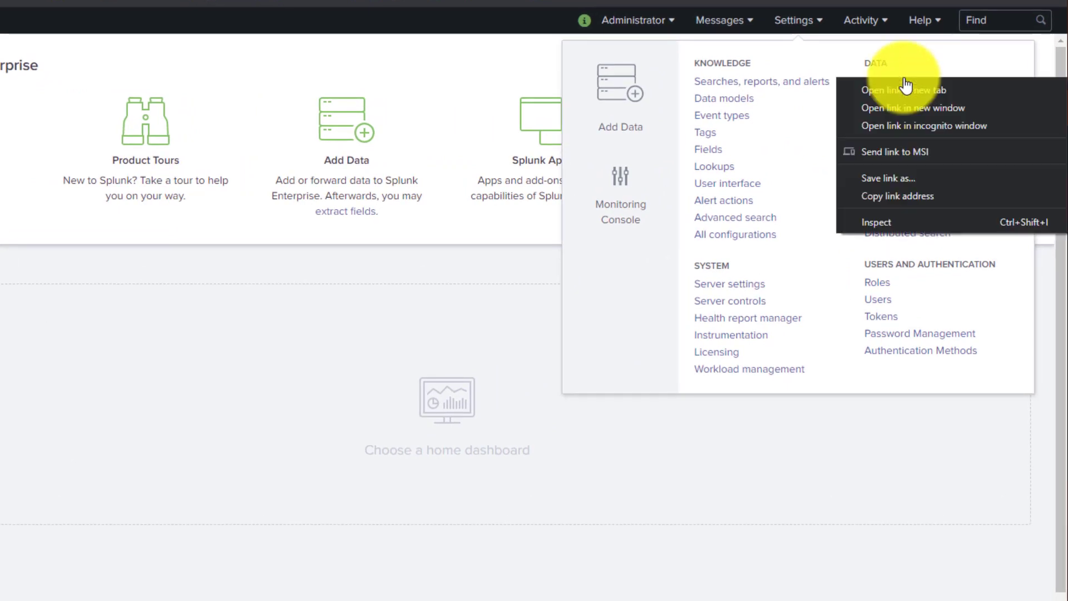
left_click(941, 94)
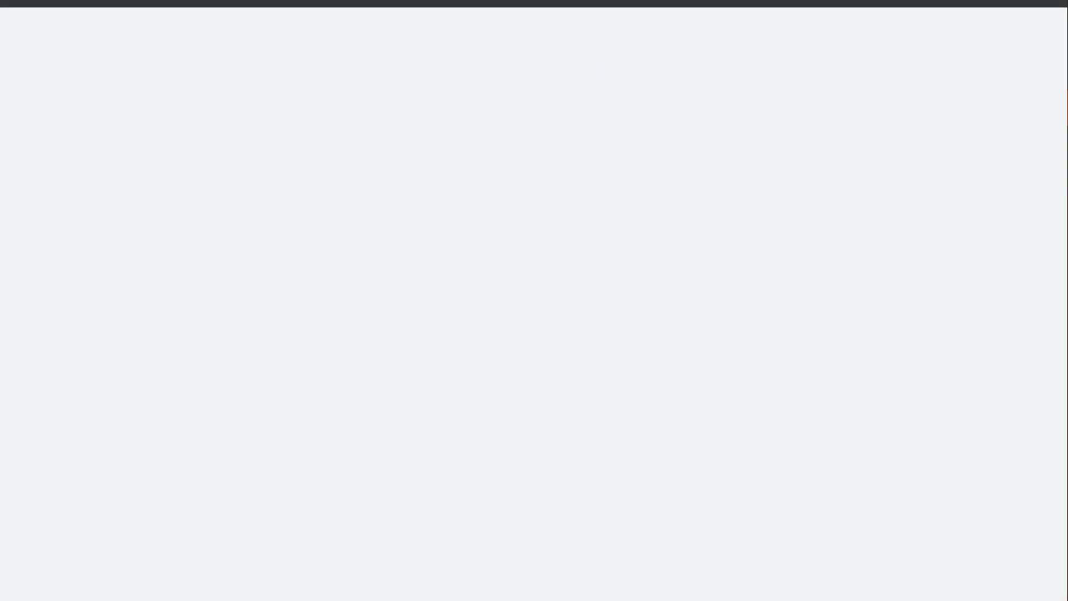
scroll(186, 470, "down", 4)
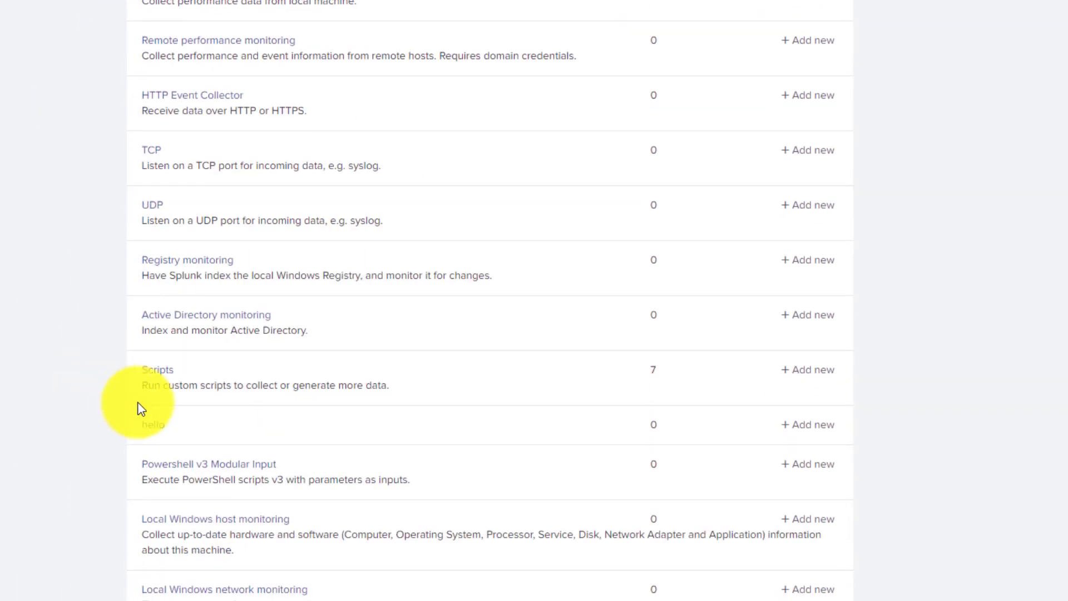
left_click(150, 371)
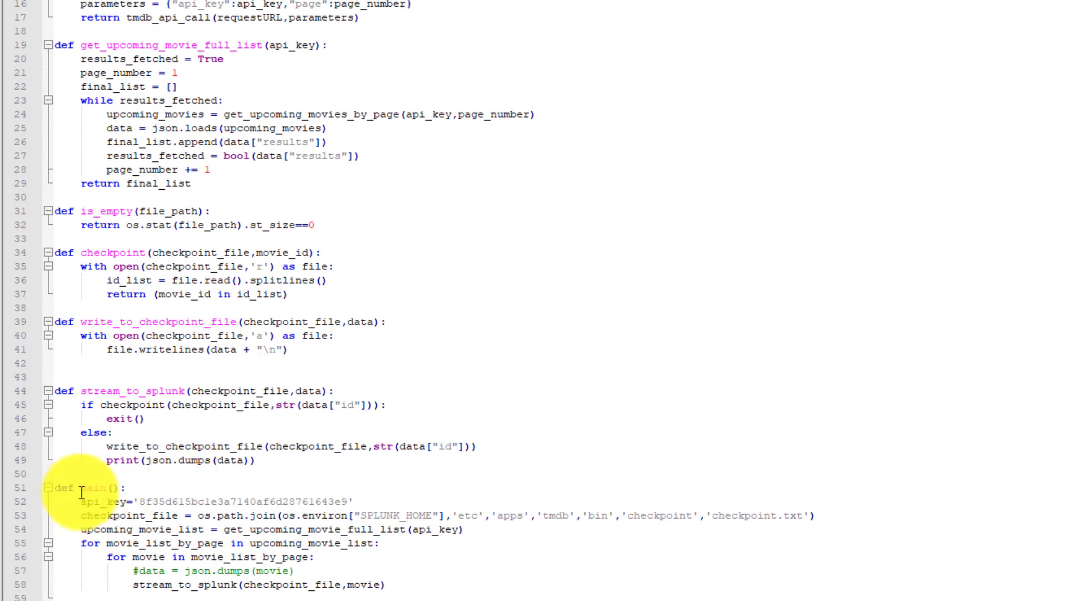
- Switch to Notepad++ and indent the api_key assignment in main() of tmdb_upcoming.py one extra level
left_click(84, 503)
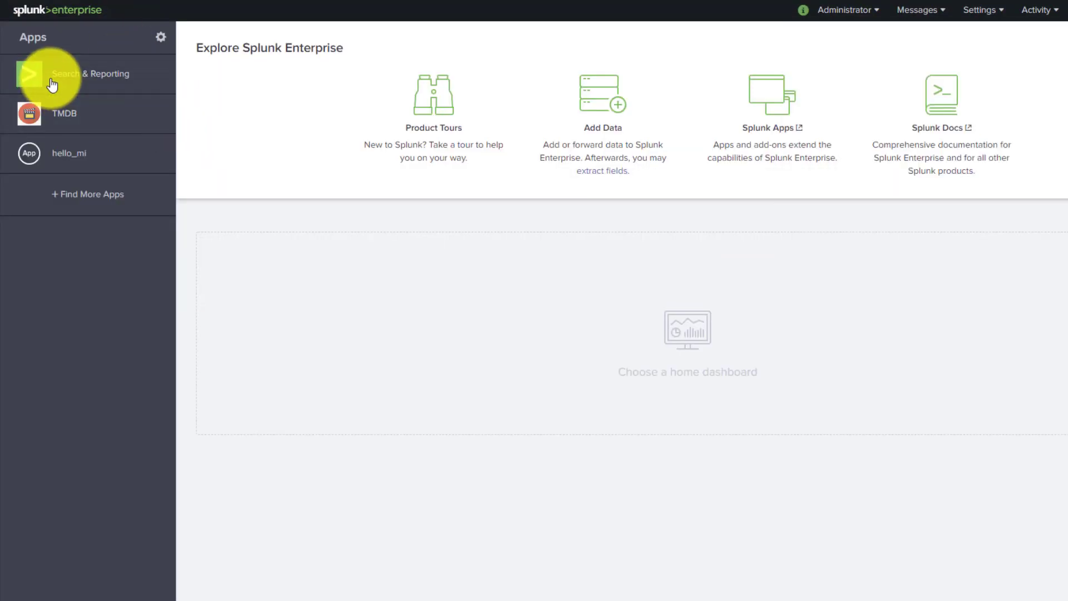
- In Splunk's Search & Reporting app, search index=_internal sourcetype=splunkd over the last 15 minutes and inspect the component field's values
left_click(84, 77)
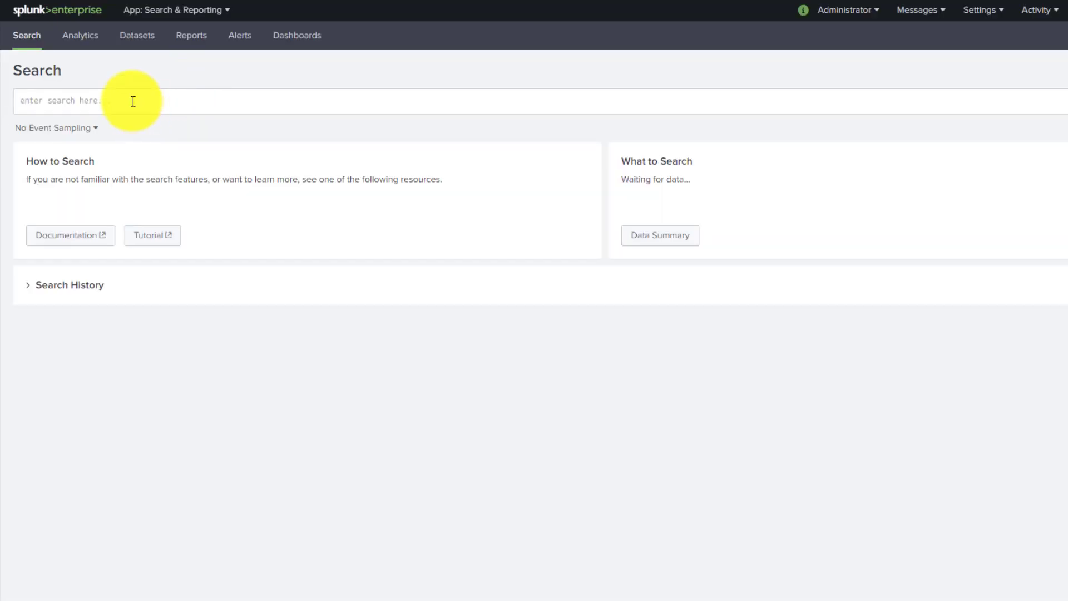
type("inde")
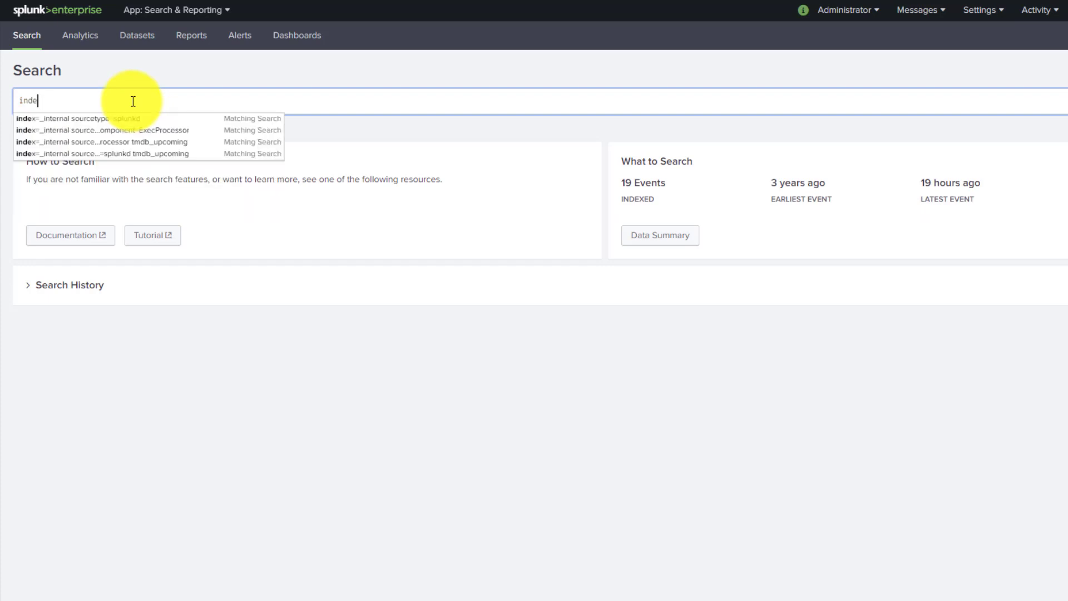
key("Down")
key("Return")
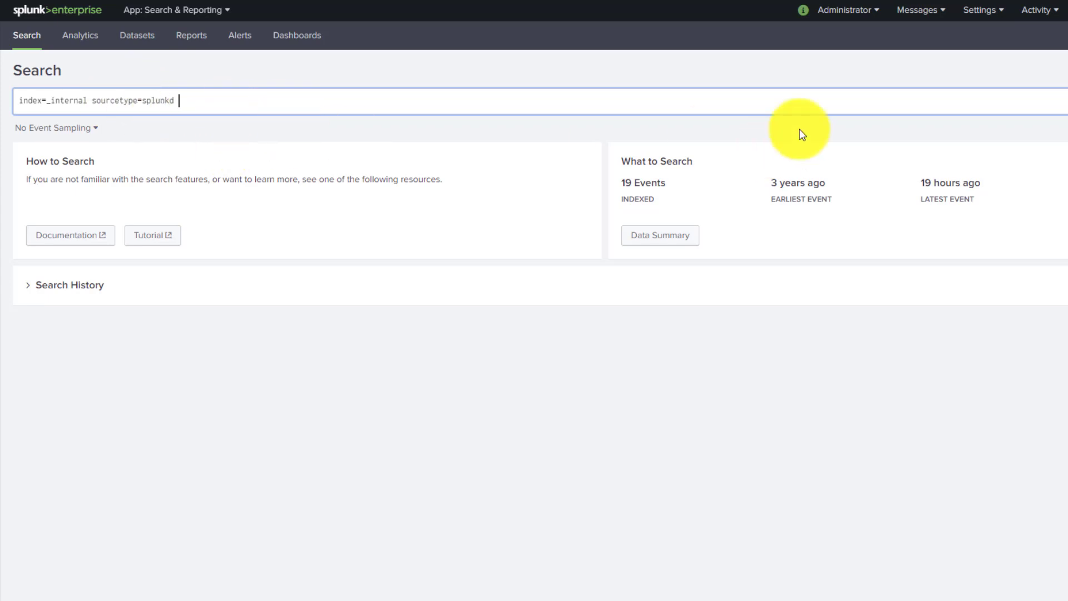
left_click(1065, 100)
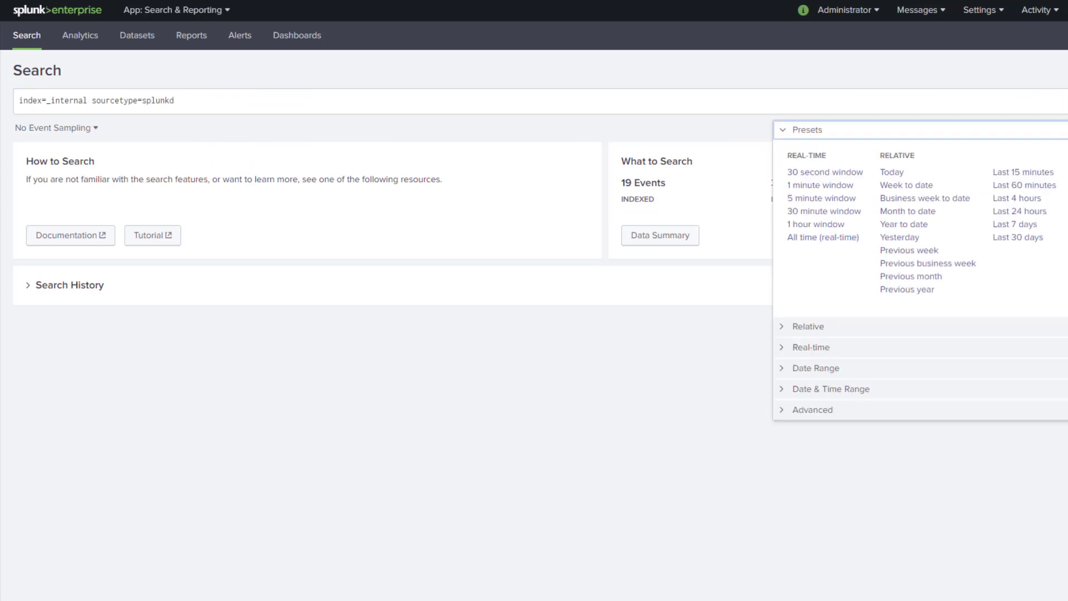
left_click(1035, 174)
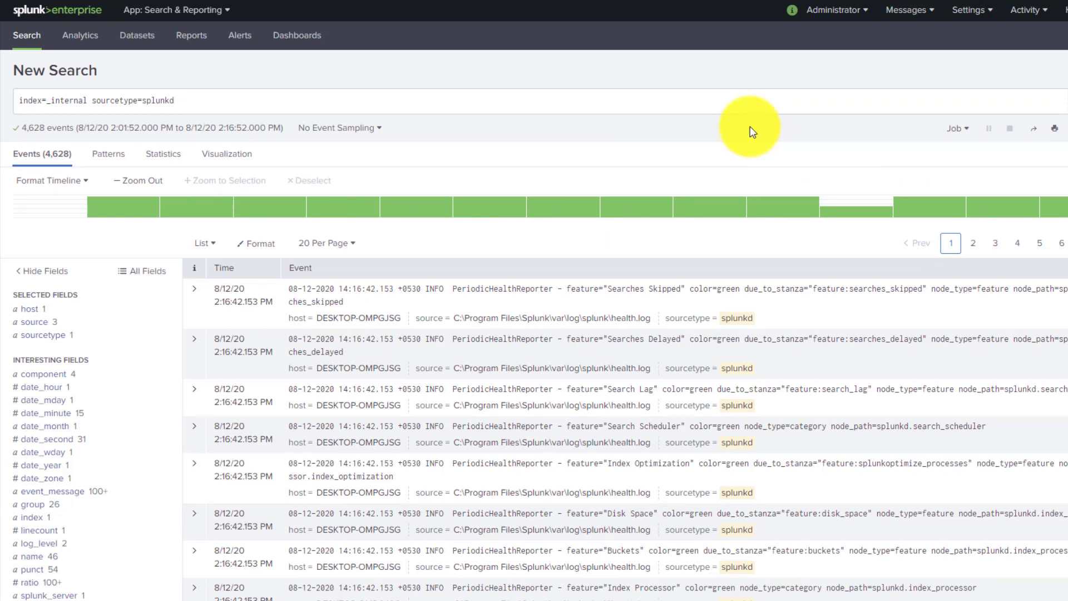
left_click(37, 376)
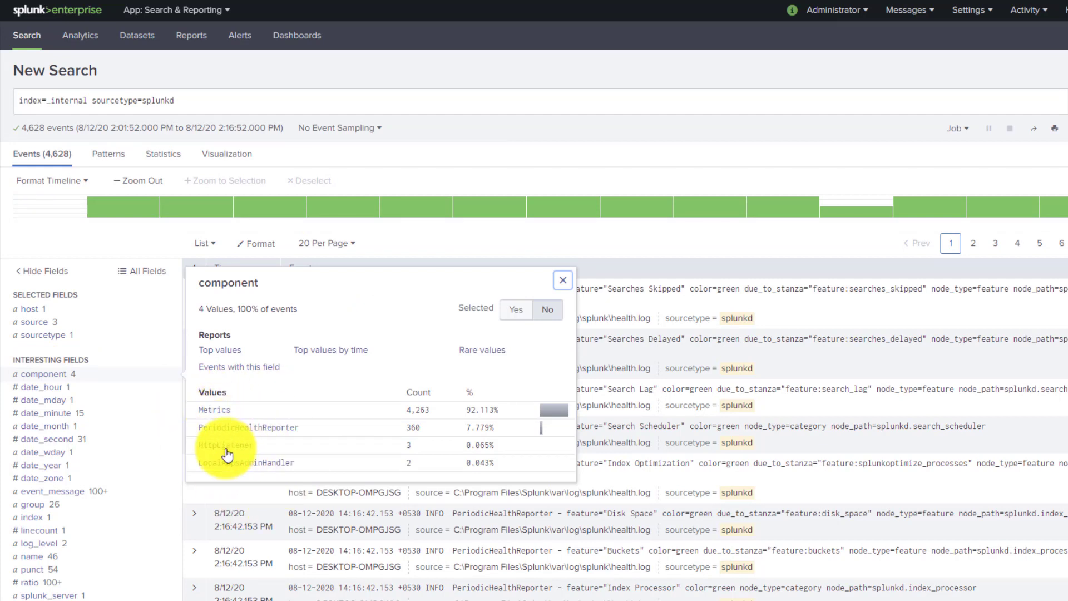
left_click(370, 98)
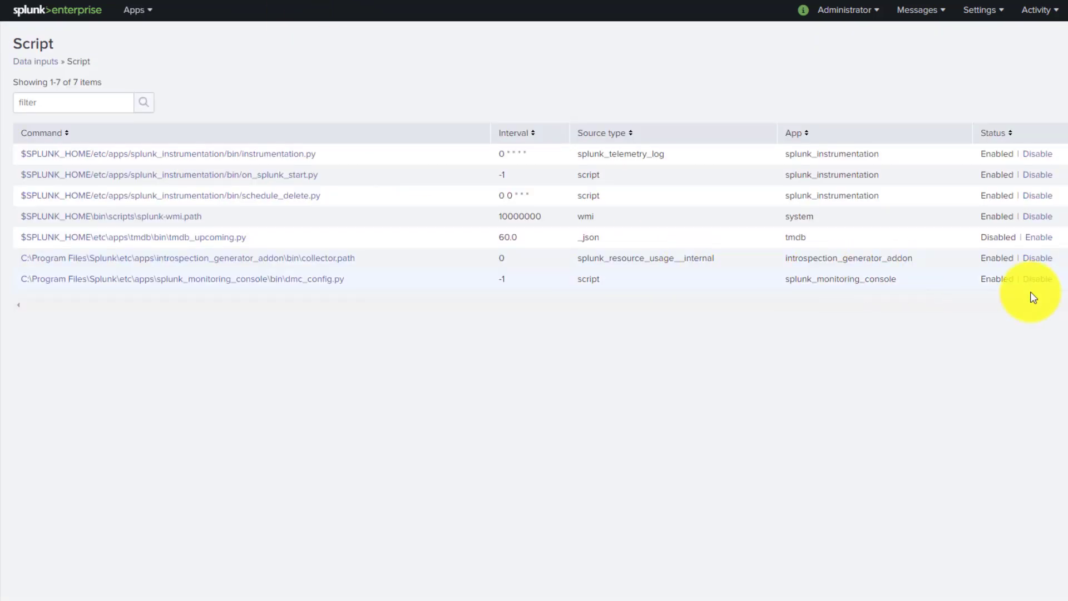
- Enable the tmdb_upcoming.py scripted input of the tmdb app
left_click(1038, 238)
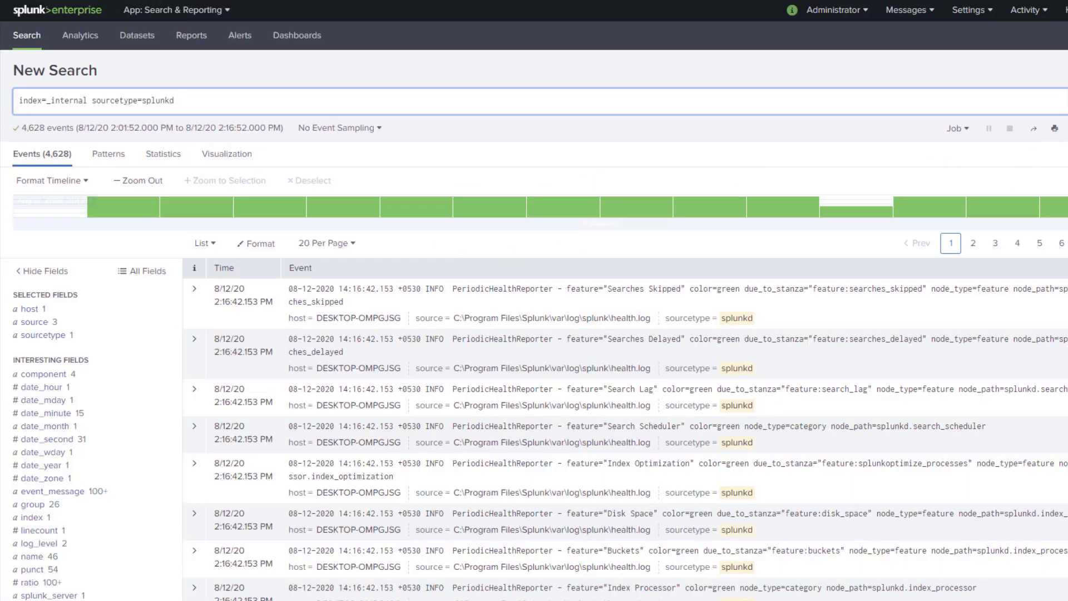
- Rerun the splunkd log search and narrow its events to component=ExecProcessor
key("Return")
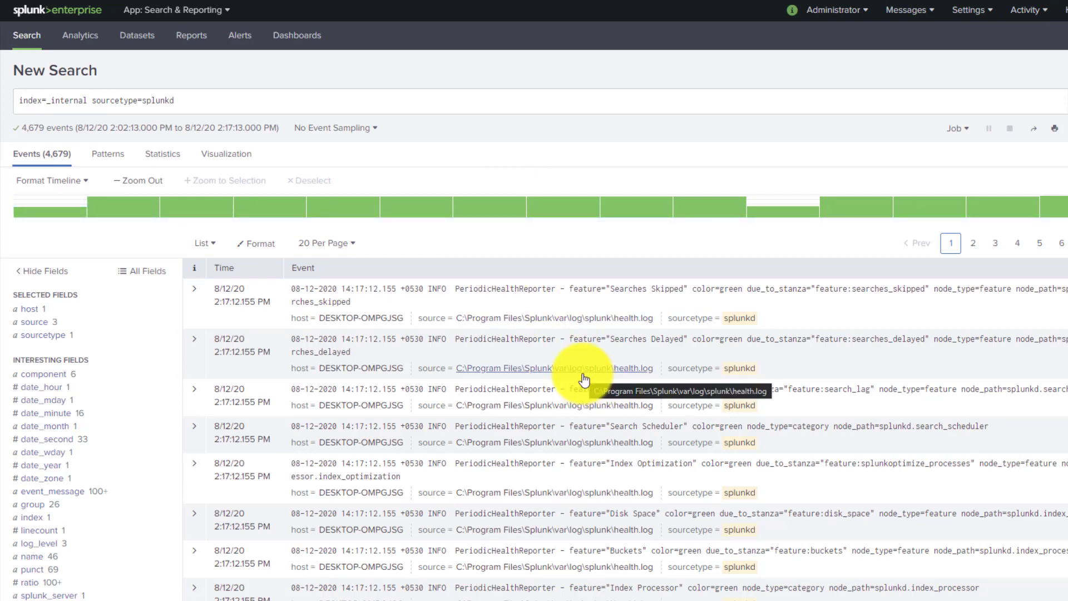
left_click(65, 377)
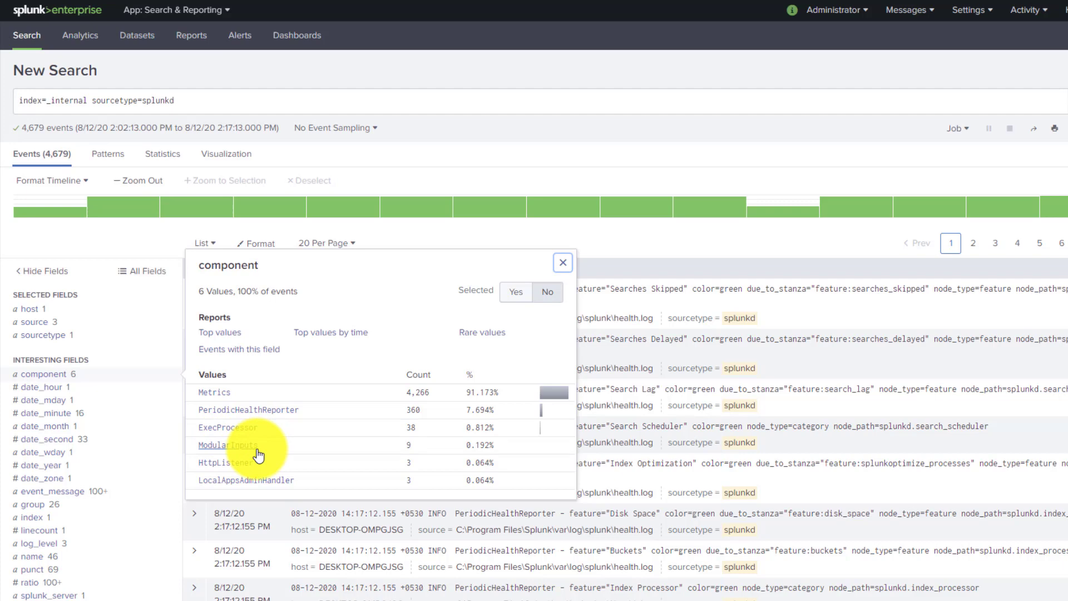
left_click(231, 428)
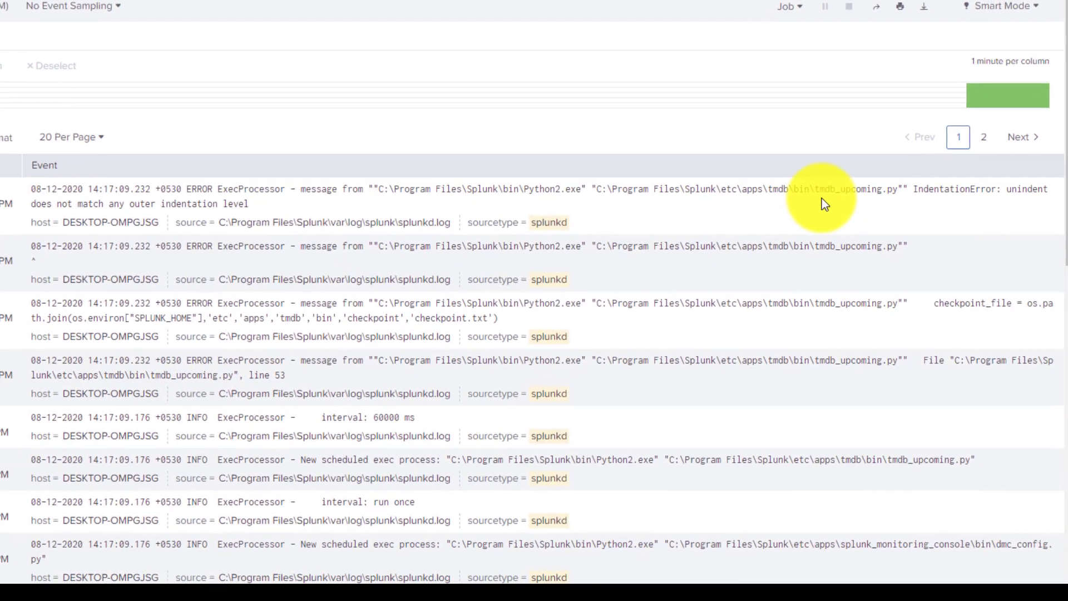
- Highlight the script name and the error text in the newest ExecProcessor event
left_click_drag(809, 185, 886, 183)
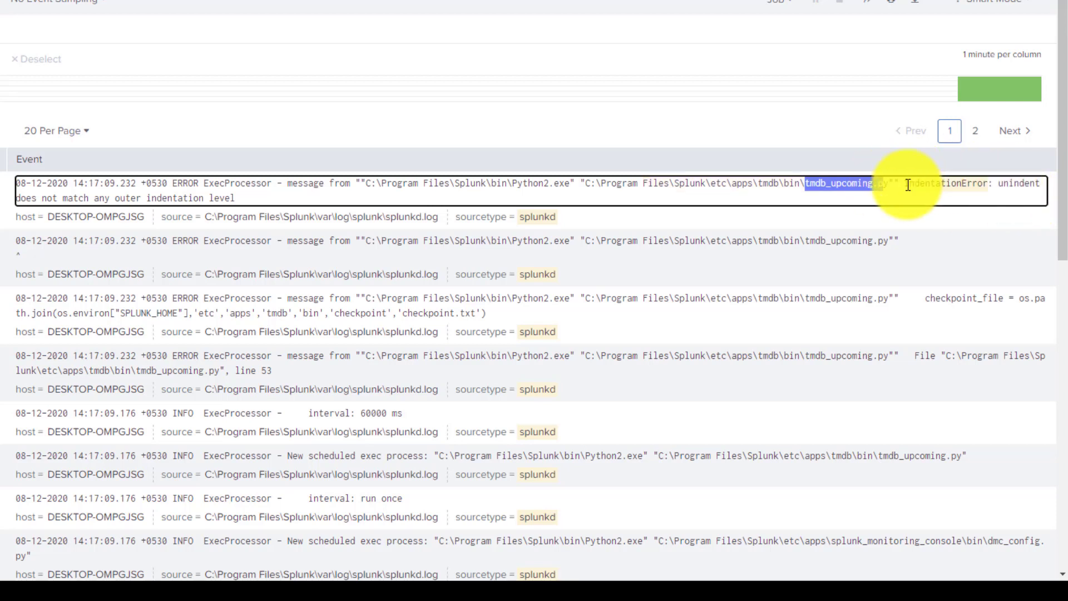
left_click(908, 183)
left_click_drag(908, 183, 984, 189)
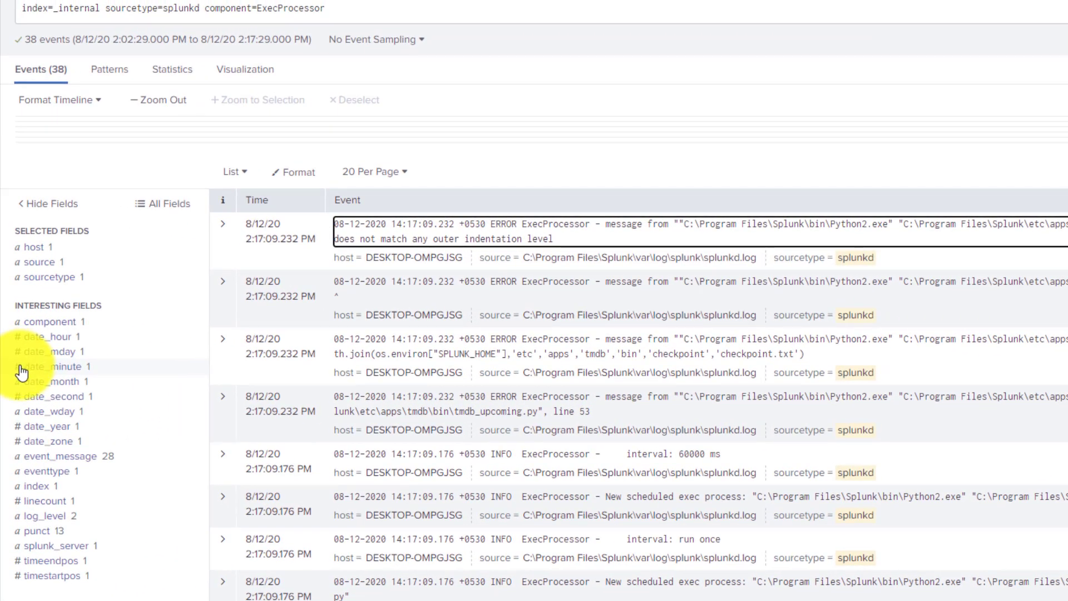
- Narrow the ExecProcessor events to log_level=ERROR
left_click(49, 516)
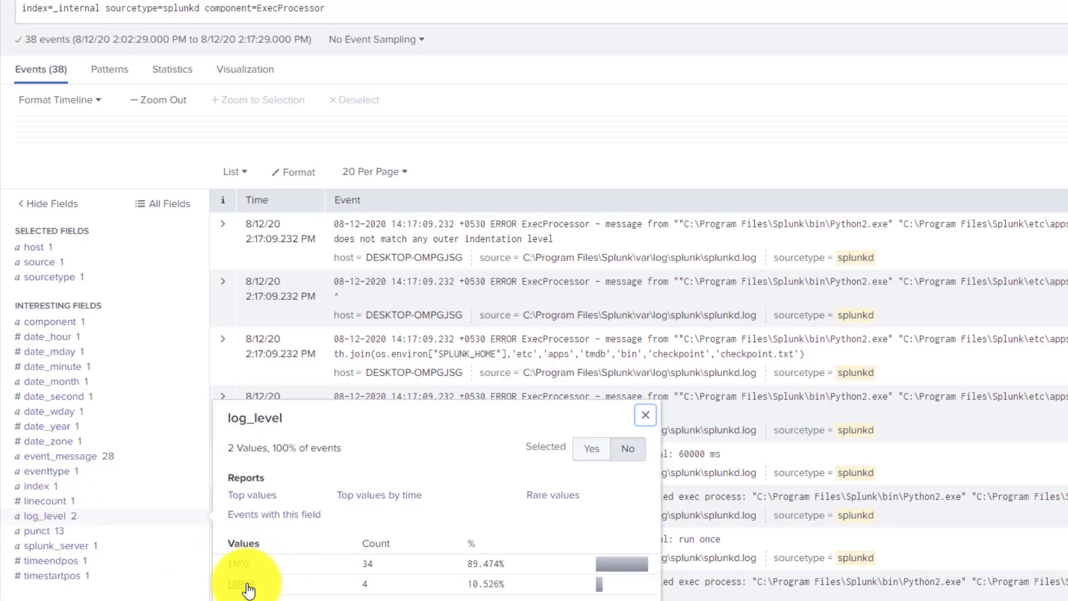
left_click(247, 585)
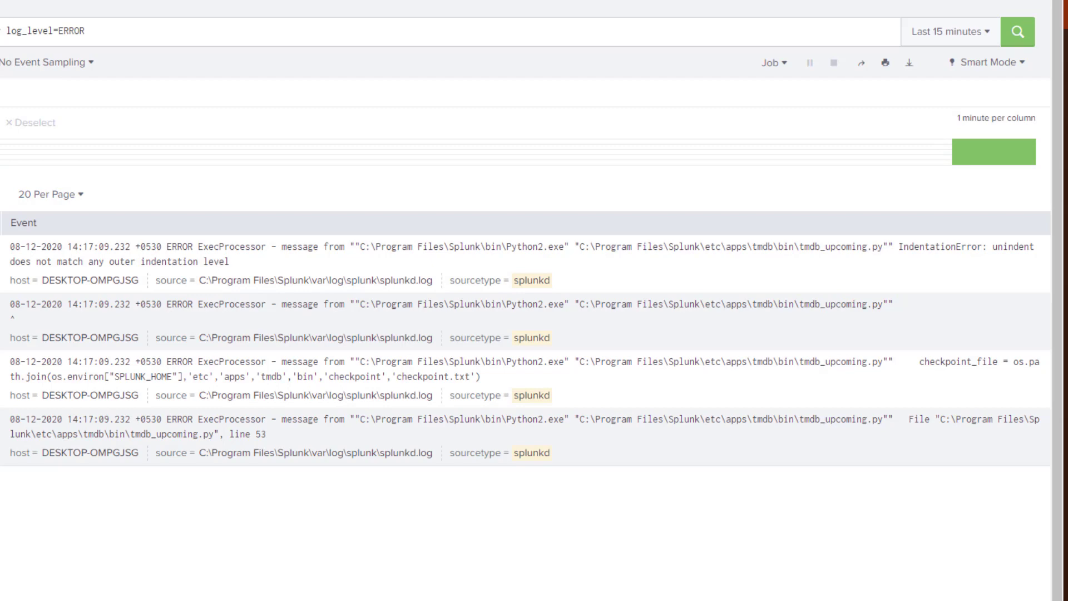
- Replace the component=ExecProcessor and log_level=ERROR filters in the splunkd search with component=ModularInputs
left_click_drag(204, 51, 485, 81)
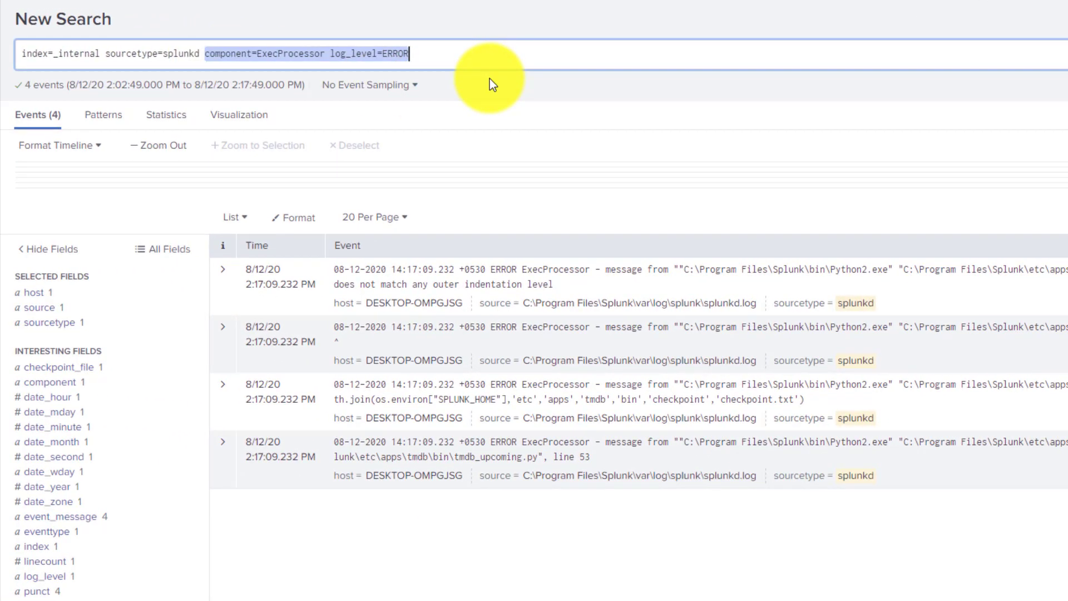
key("BackSpace")
key("Return")
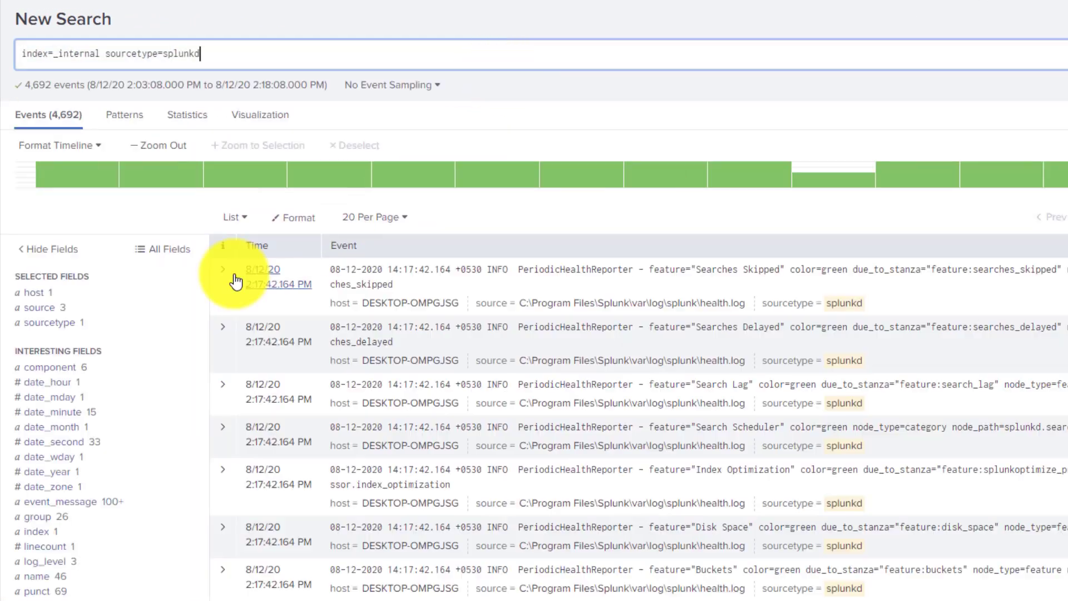
left_click(71, 369)
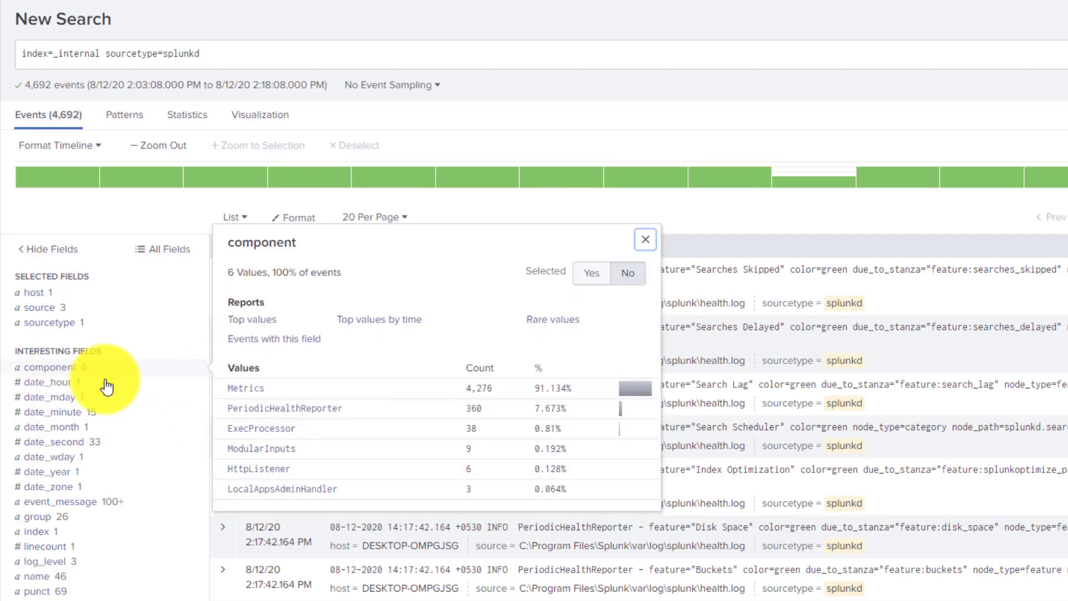
left_click(250, 448)
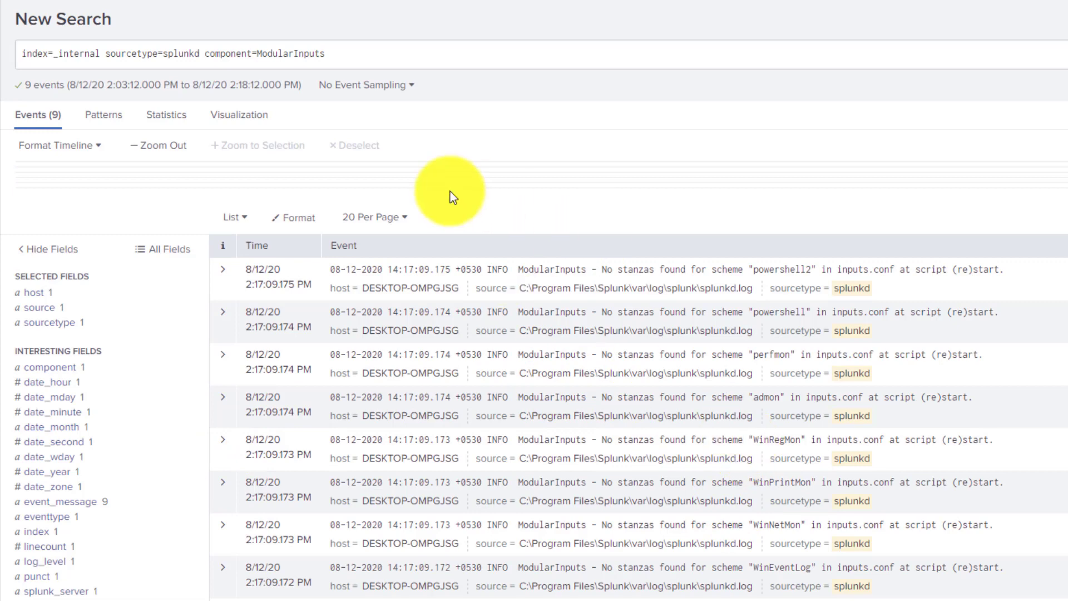
- Add the term tmdb to the ModularInputs search and run it
left_click(341, 56)
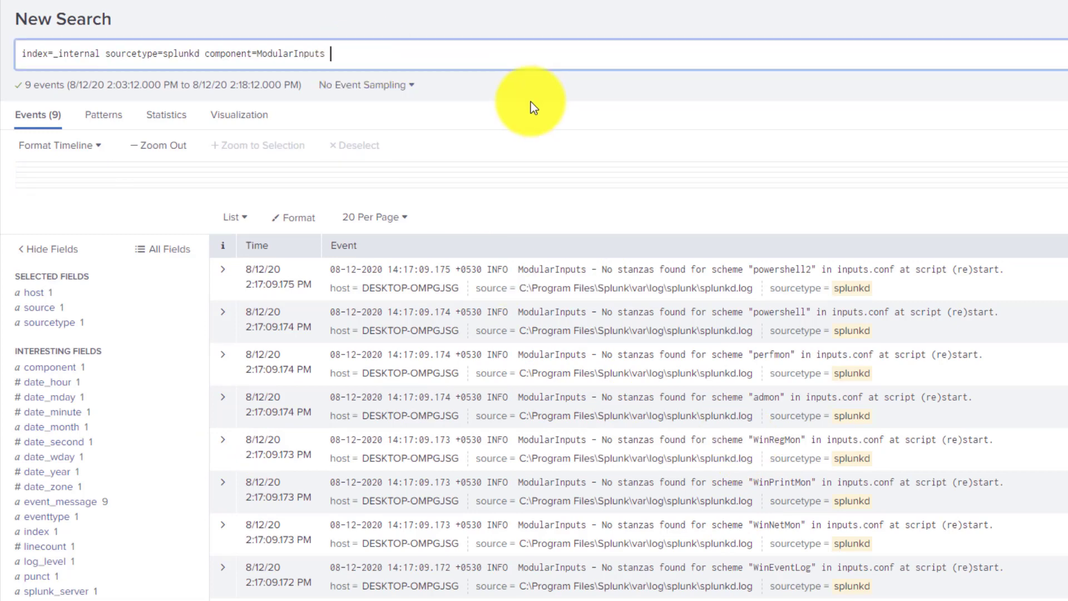
type("tmdb")
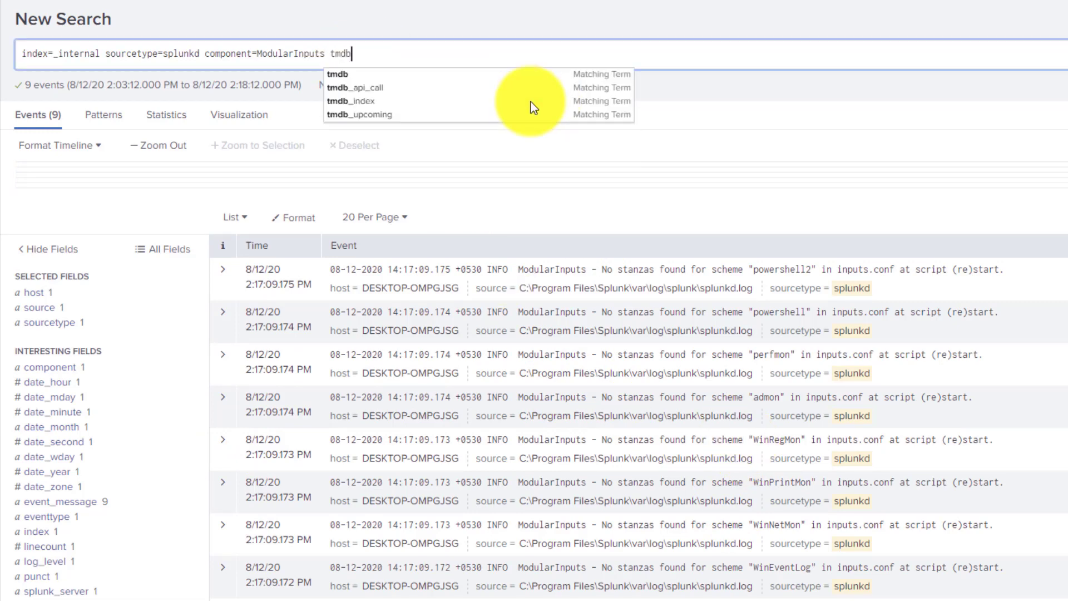
key("Return")
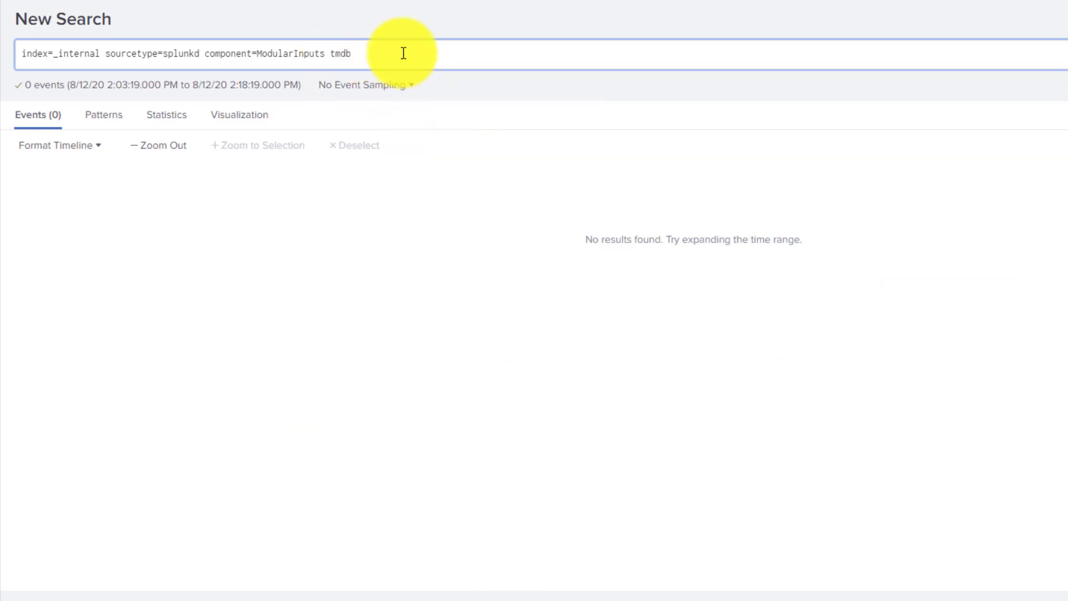
- Reduce the query to index=_internal sourcetype=splunkd, rerun it and list the component field's values
key("Left")
key("Left")
key("Left")
double_click(346, 52)
key("BackSpace")
key("BackSpace")
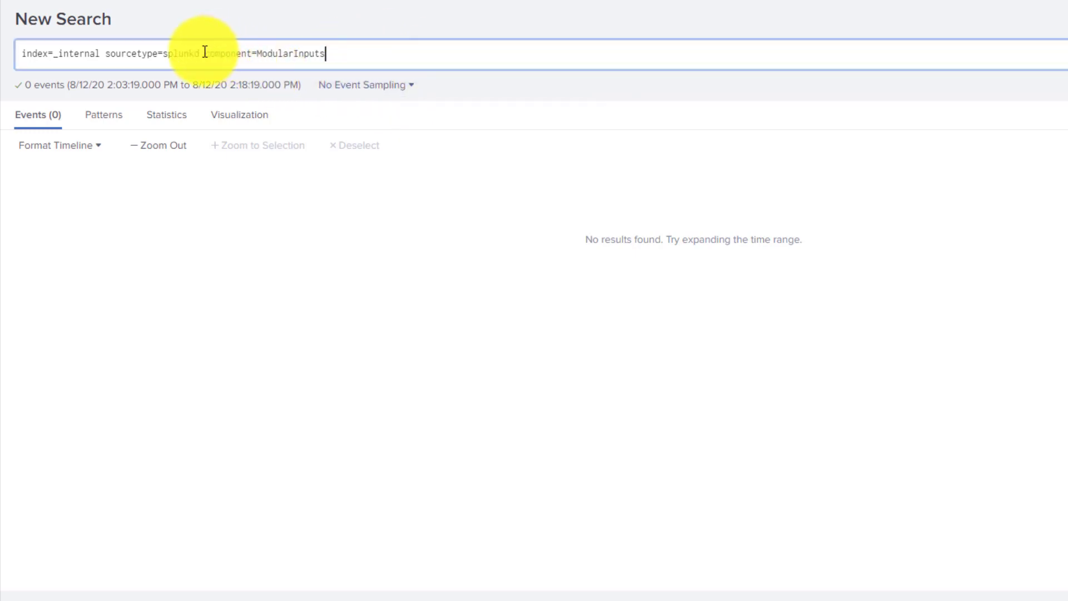
left_click_drag(205, 51, 413, 45)
key("BackSpace")
key("BackSpace")
key("Return")
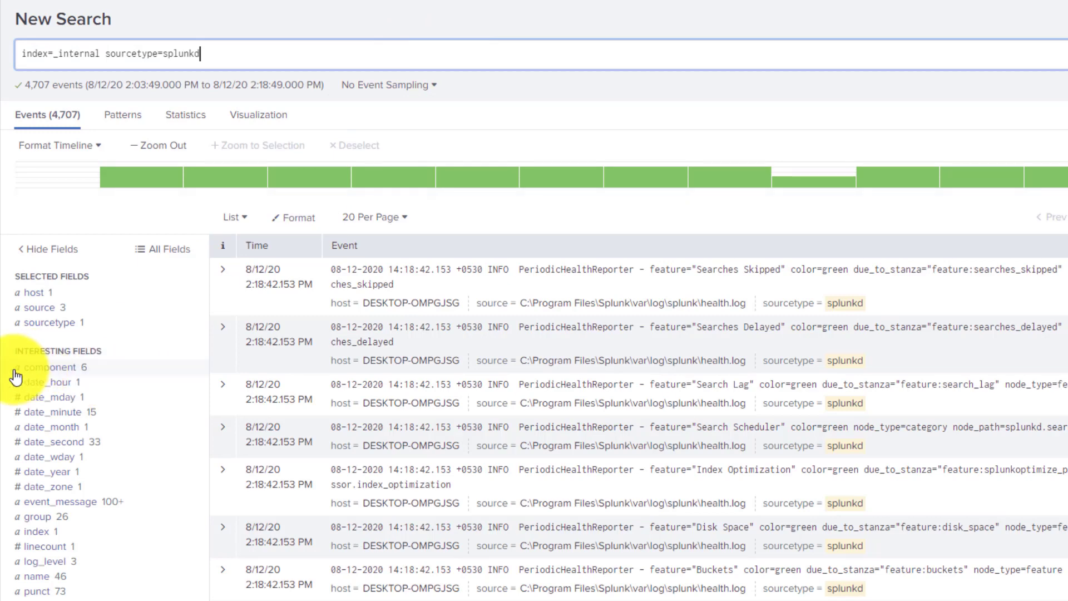
left_click(47, 371)
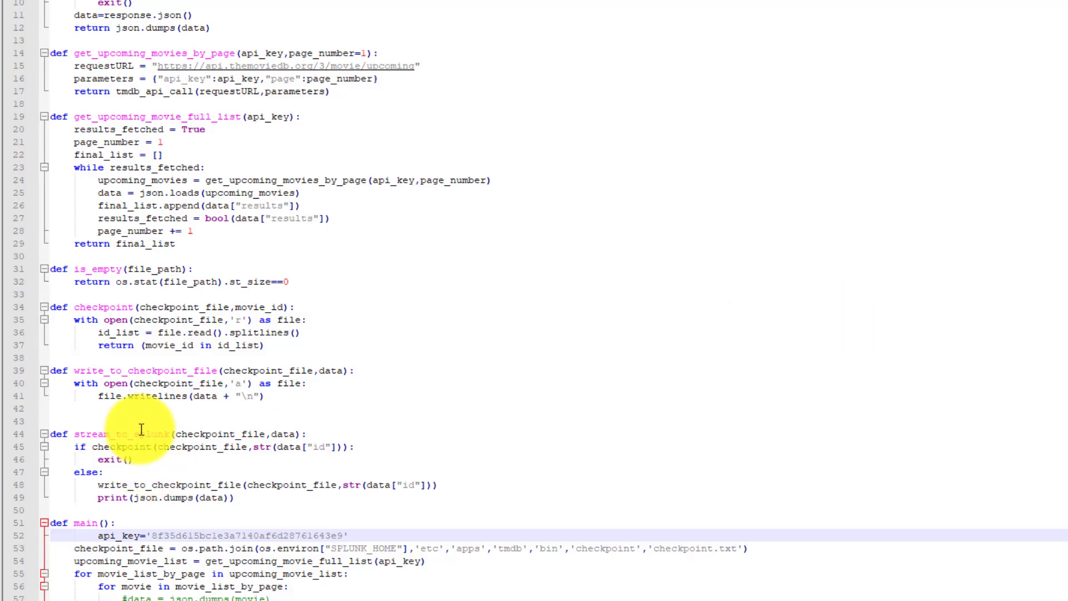
- Remove the extra indentation before api_key in main() of tmdb_upcoming.py, and restart its scripted input in Splunk by disabling and re-enabling it
key("BackSpace")
key("BackSpace")
key("BackSpace")
key("BackSpace")
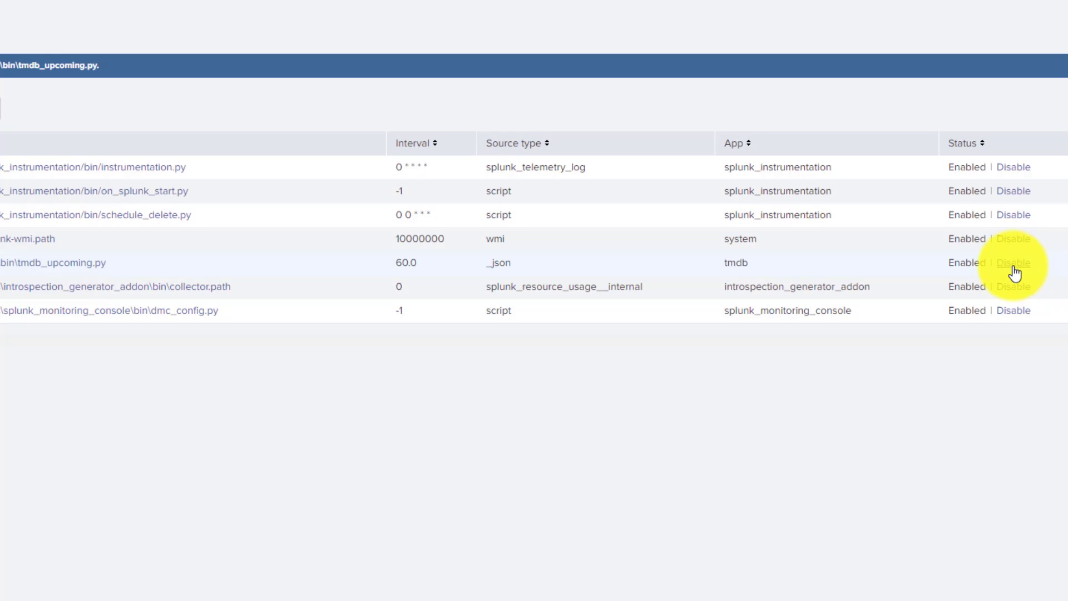
left_click(1014, 271)
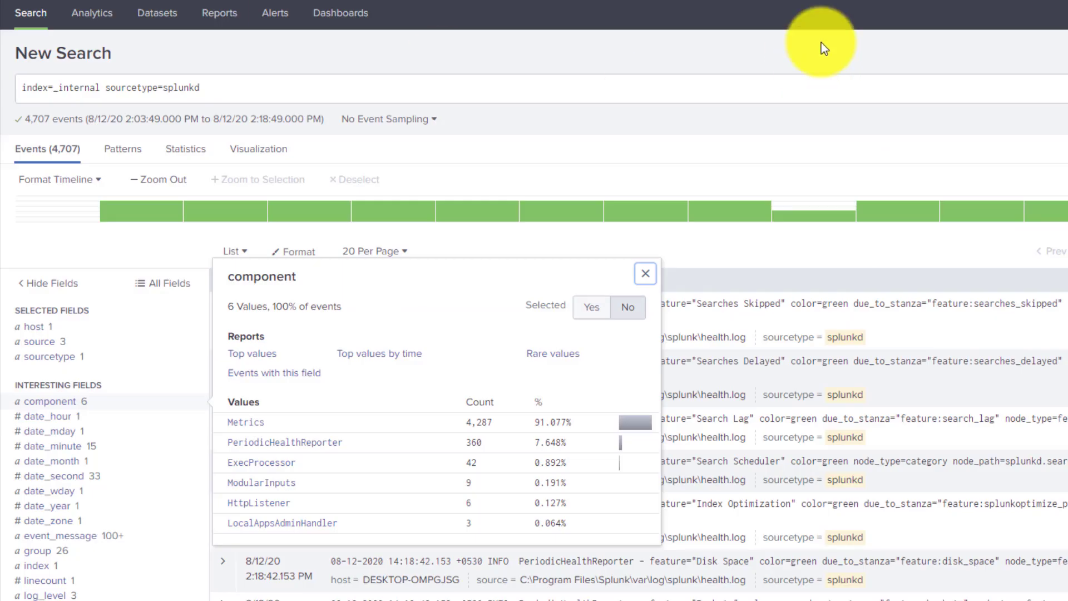
- Rerun the index=_internal sourcetype=splunkd search and narrow it to component=ExecProcessor
key("Return")
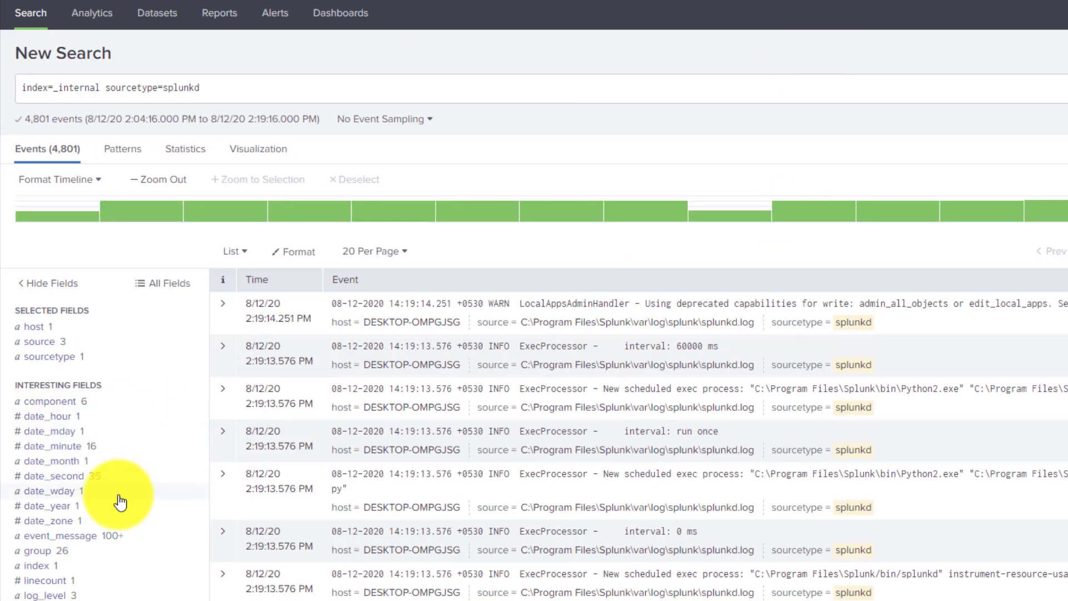
left_click(52, 401)
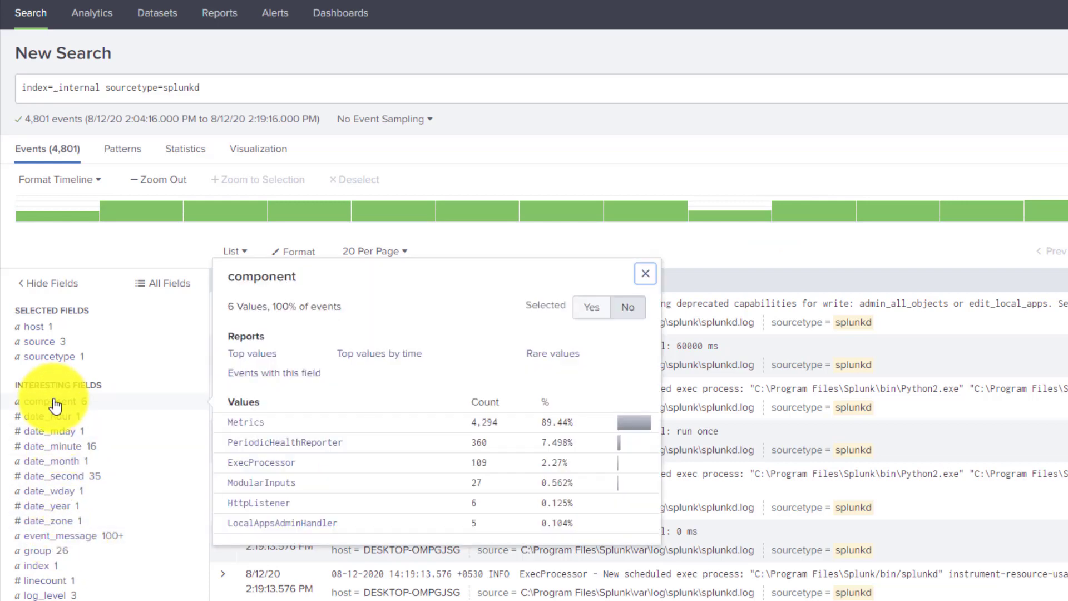
left_click(262, 463)
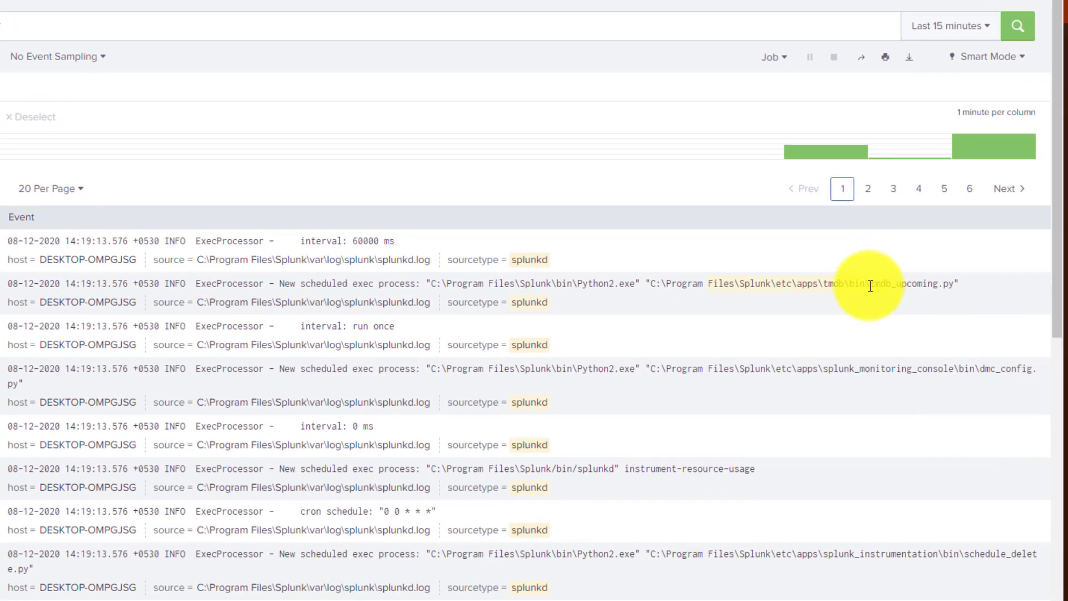
- Examine the scheduled exec process event for tmdb_upcoming.py and compare its logged interval with the interval configured on the script input
left_click_drag(870, 286, 964, 282)
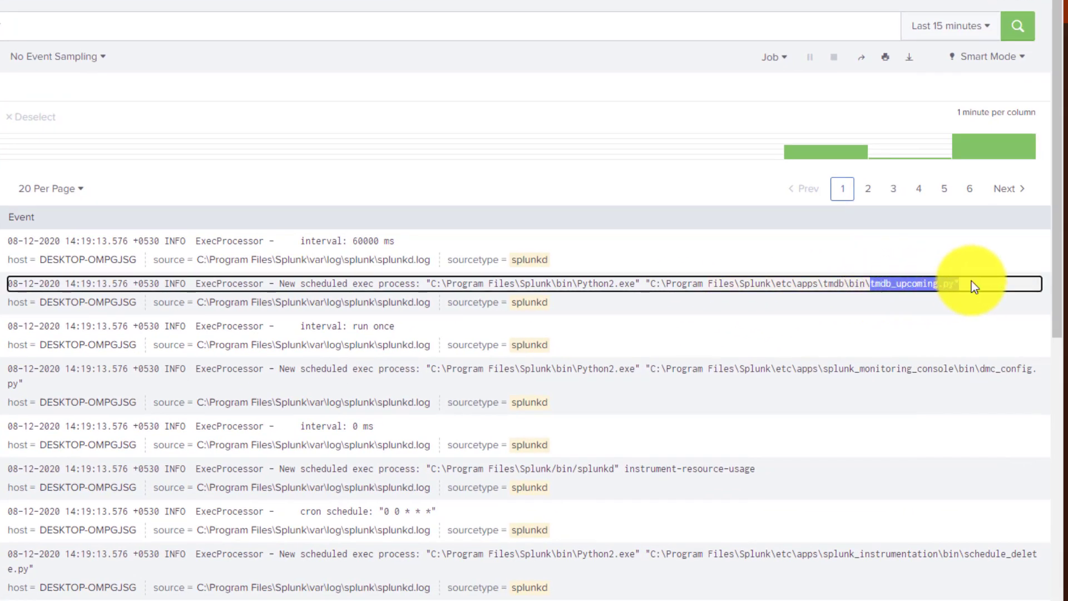
left_click_drag(275, 283, 956, 276)
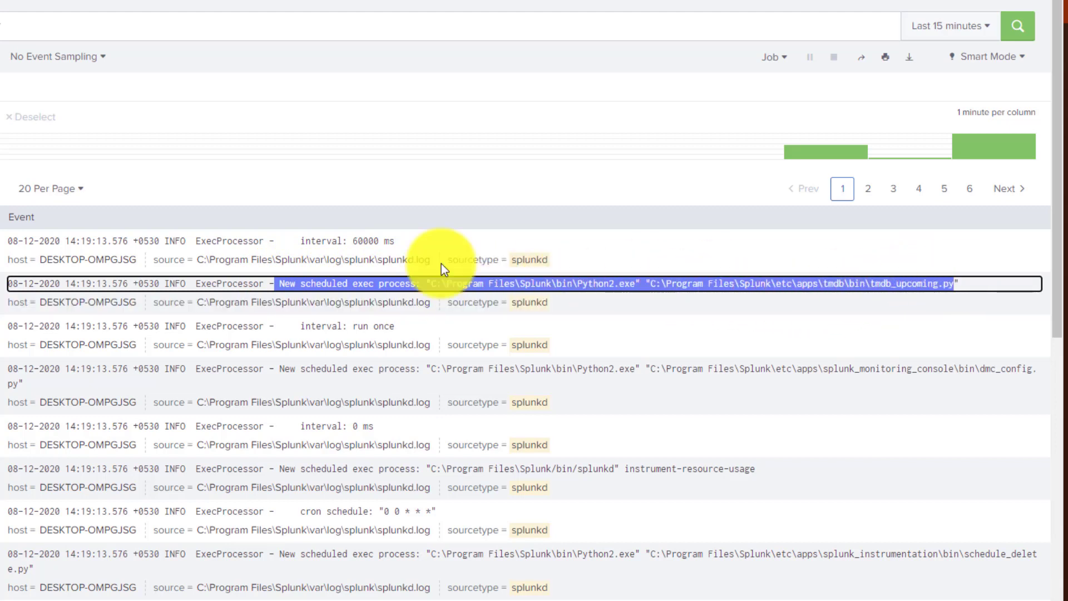
left_click_drag(299, 241, 389, 244)
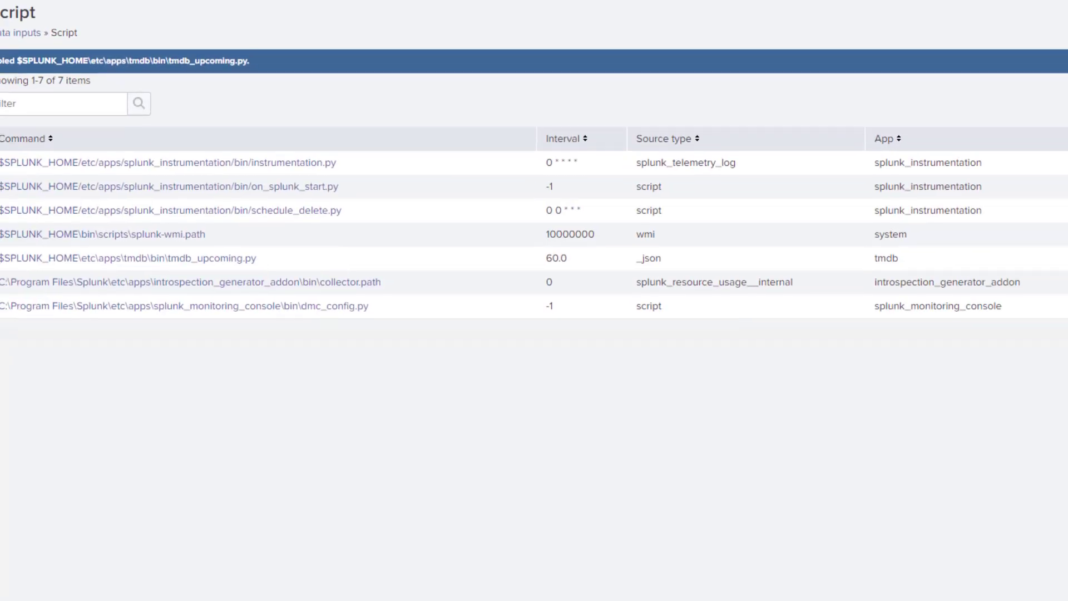
left_click_drag(569, 262, 613, 270)
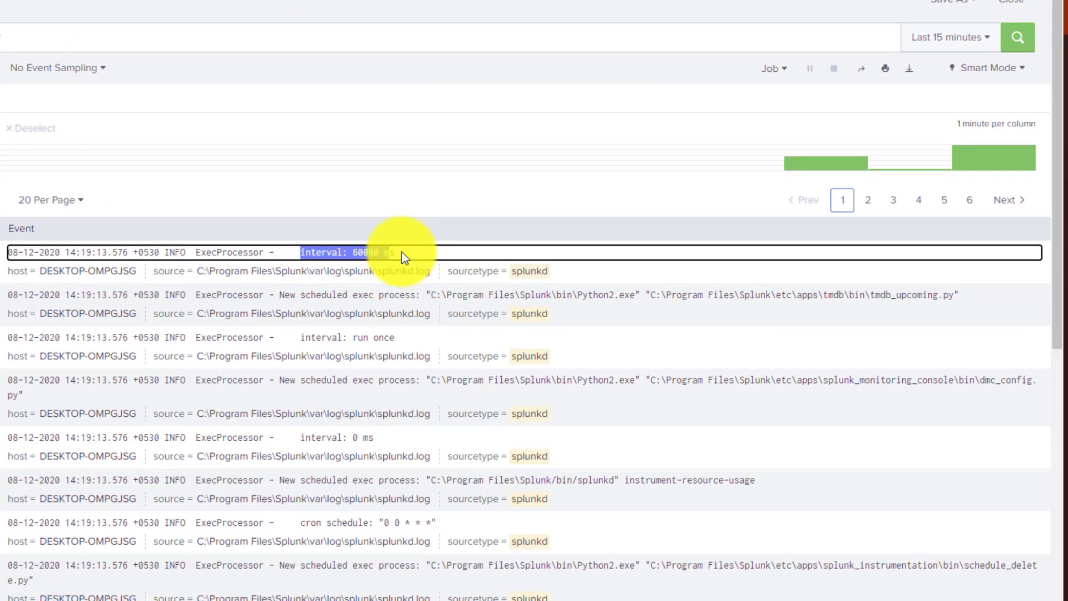
left_click_drag(401, 252, 299, 246)
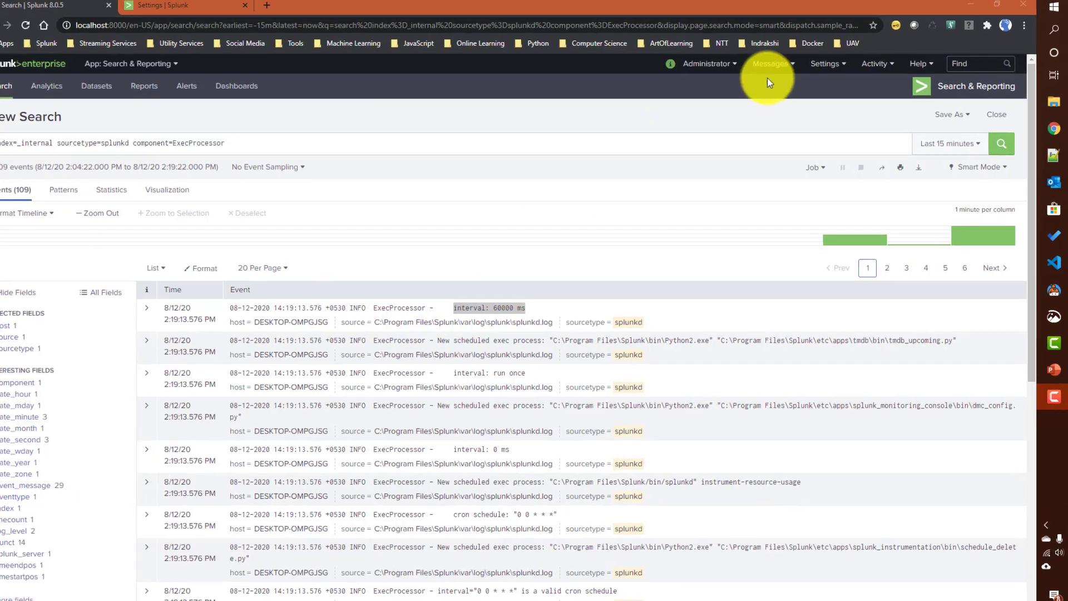
- Open the Server logging page in the server settings and filter the log channels by exec
left_click(827, 67)
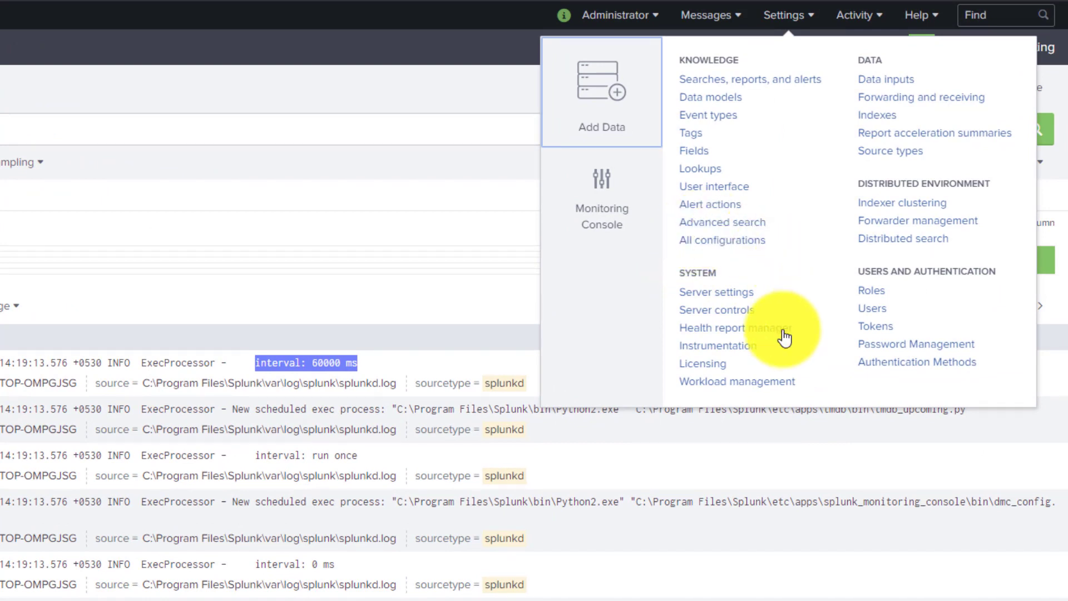
right_click(718, 294)
key("Escape")
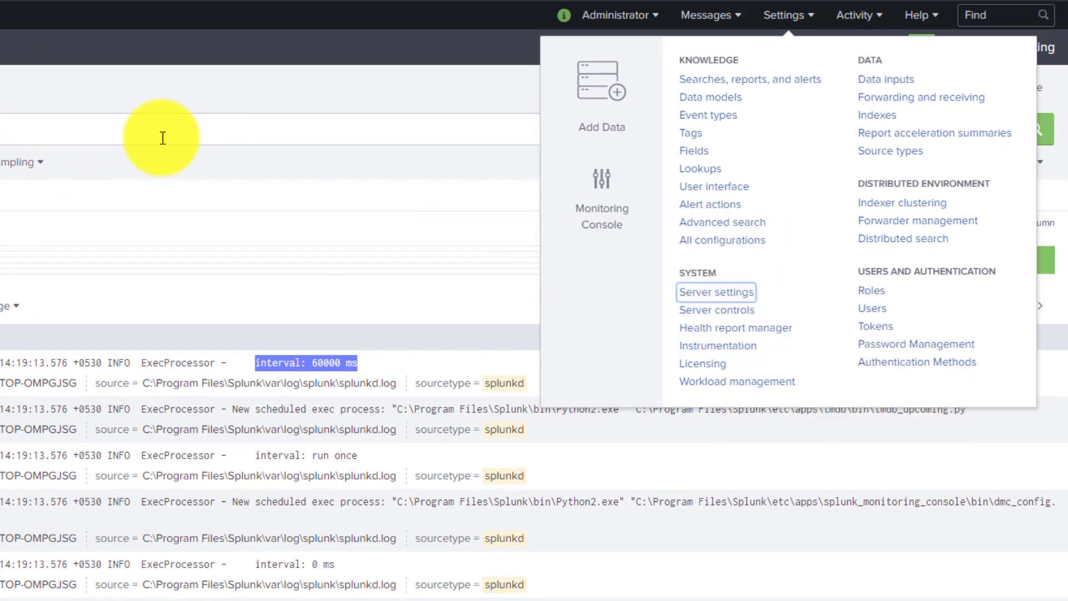
key("Return")
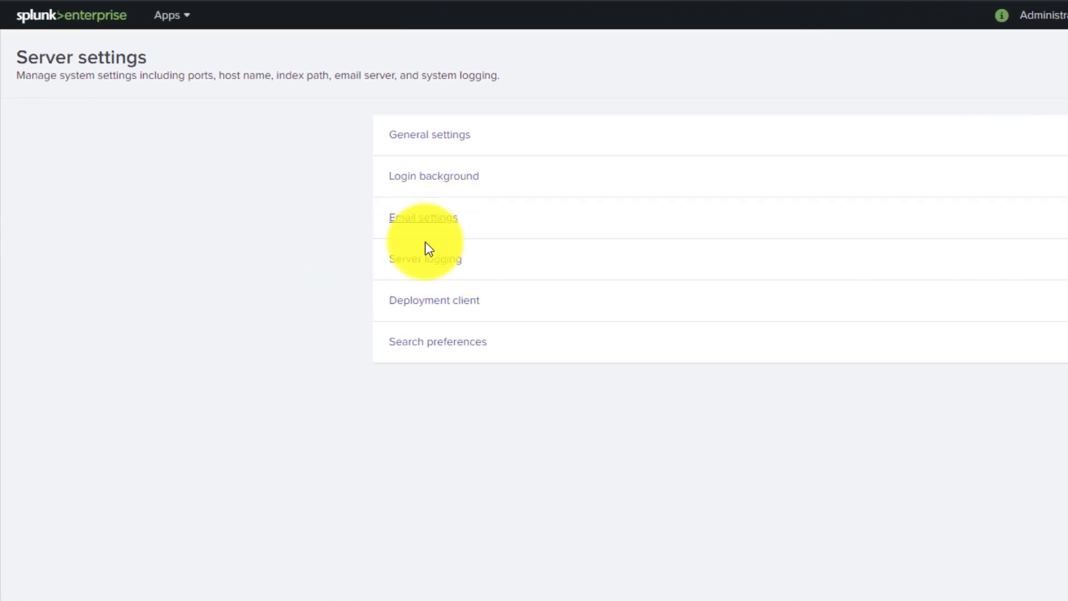
left_click(420, 272)
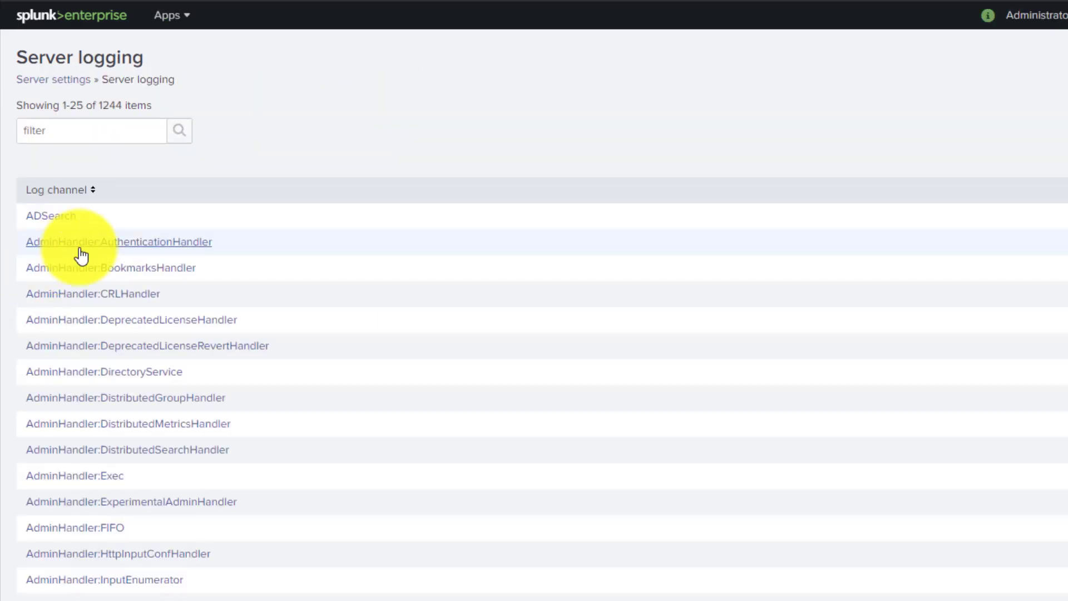
left_click(84, 127)
left_click(38, 202)
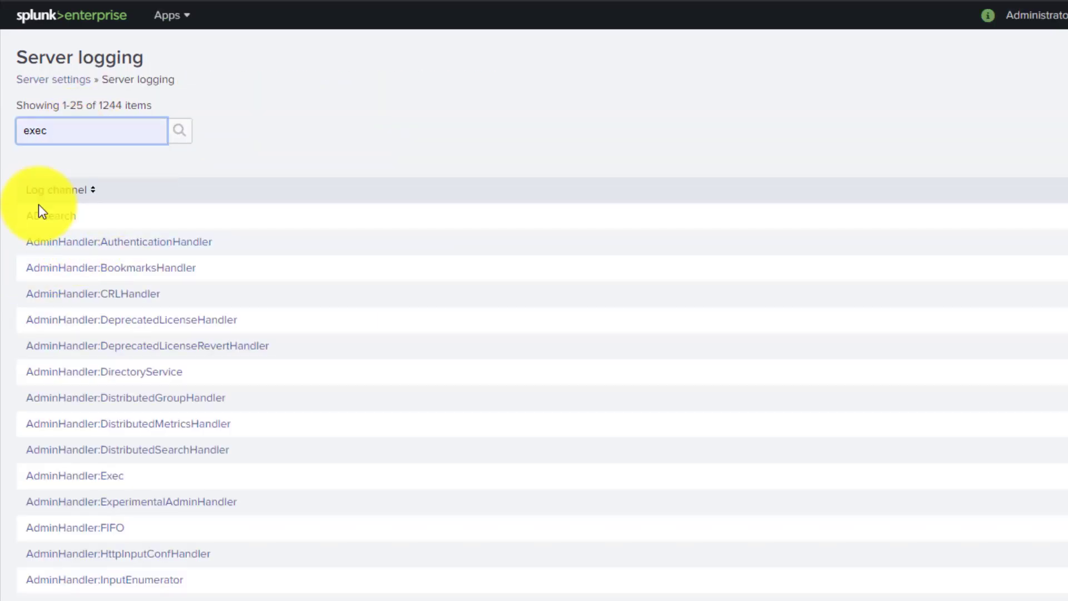
key("Return")
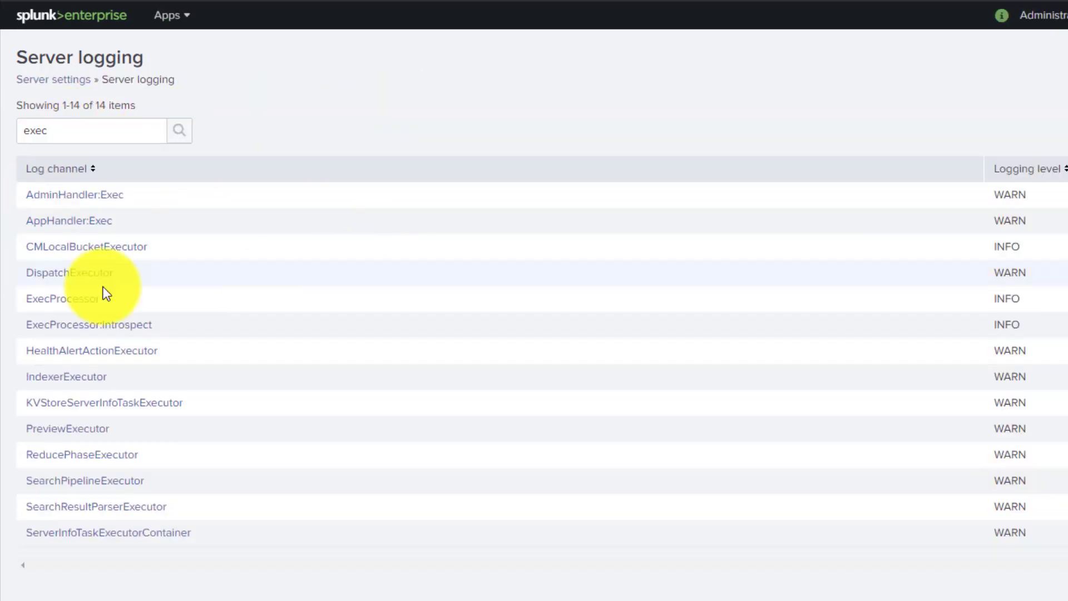
- Set the ExecProcessor channel's logging level to DEBUG and save it
left_click(67, 301)
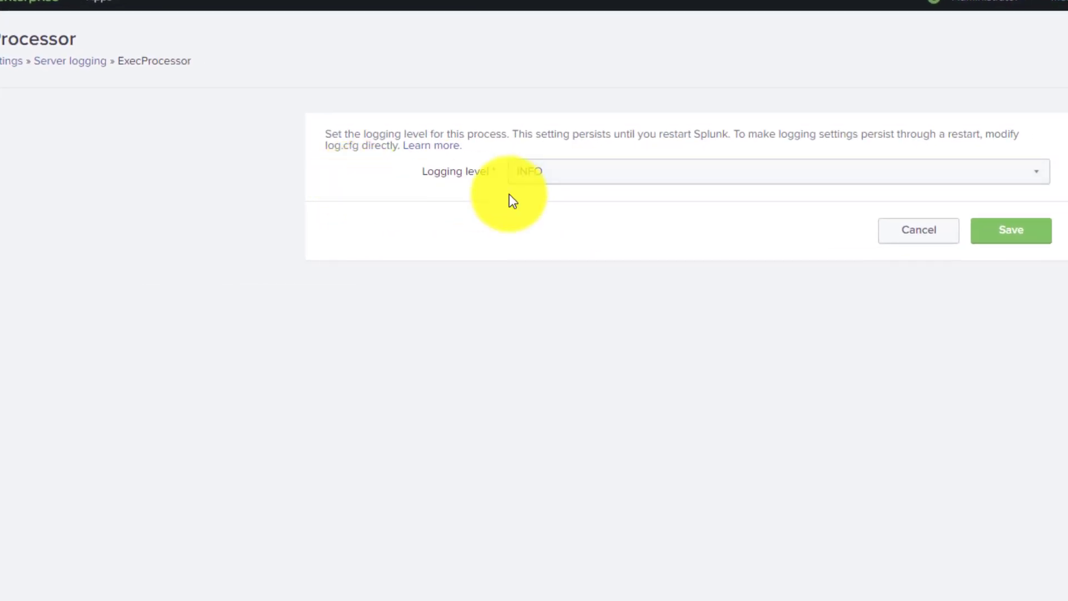
left_click(591, 187)
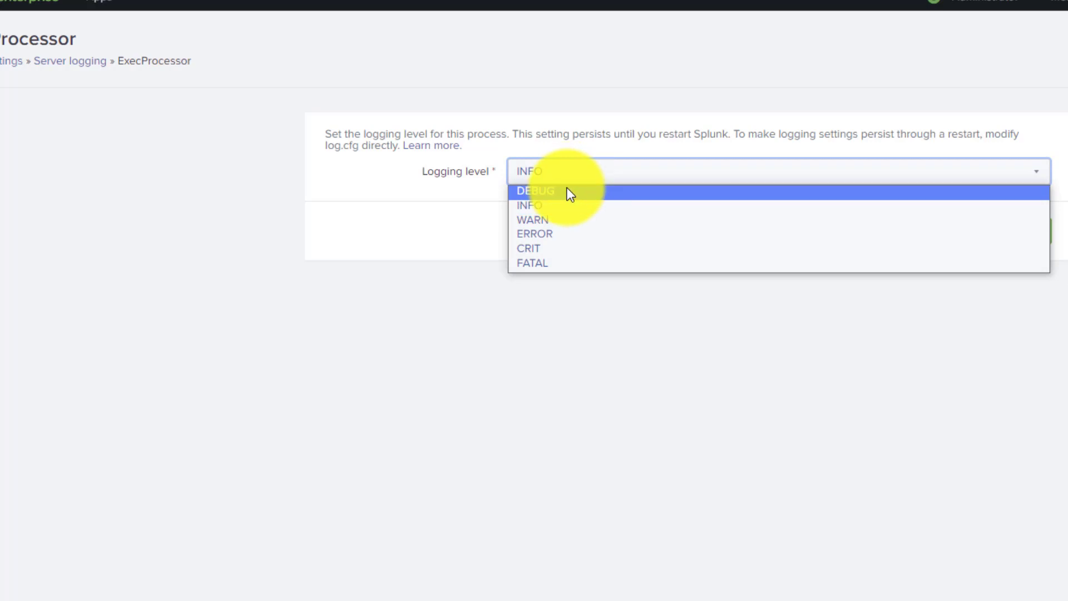
left_click(569, 191)
left_click(1012, 239)
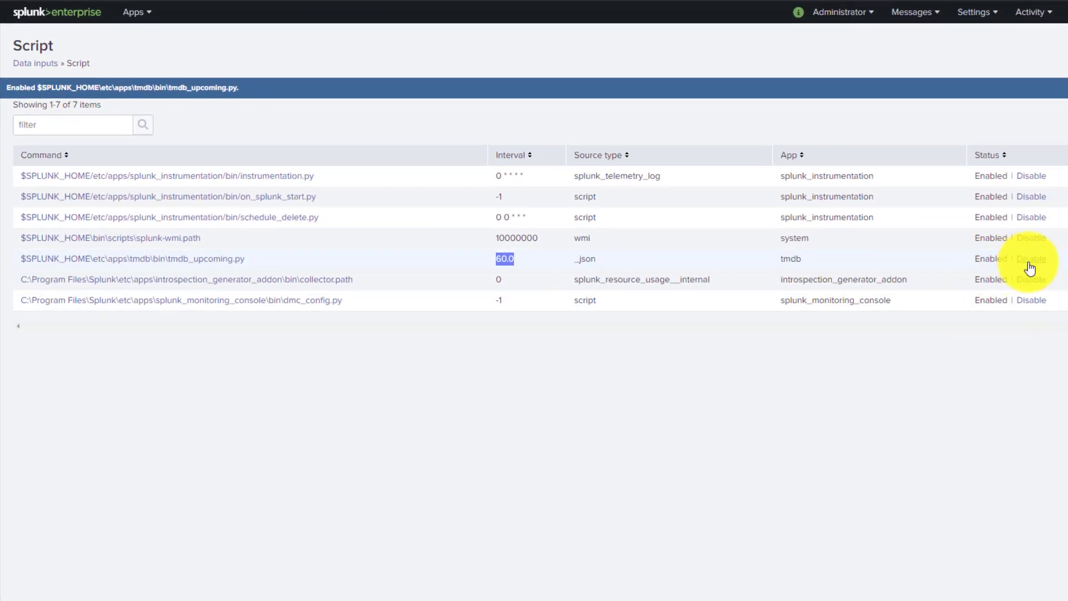
- Disable and re-enable the tmdb_upcoming.py scripted input, and rerun the component=ExecProcessor search
left_click(1031, 260)
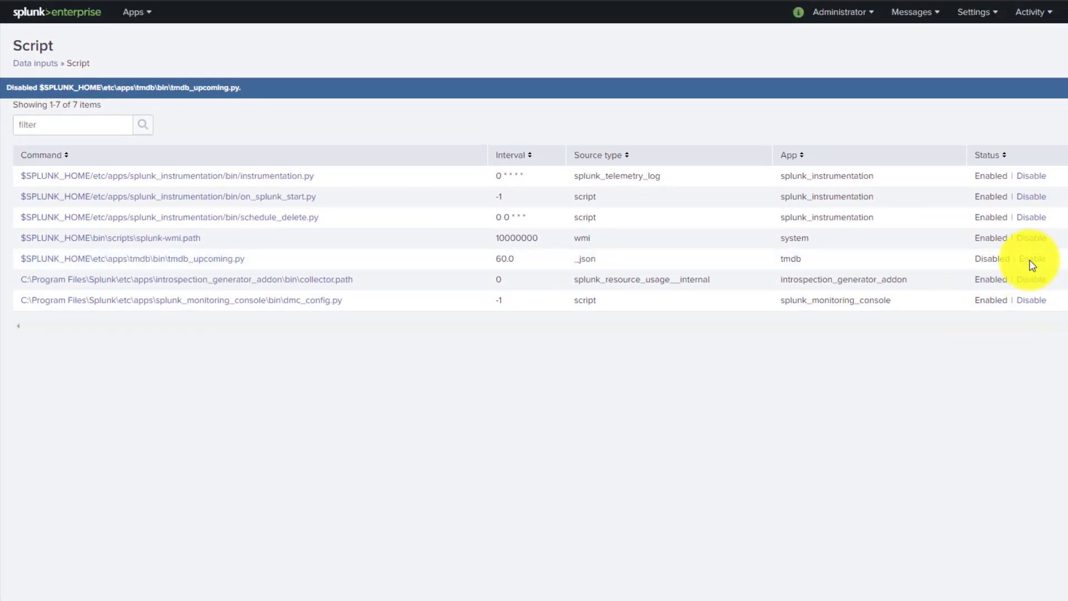
left_click(1032, 261)
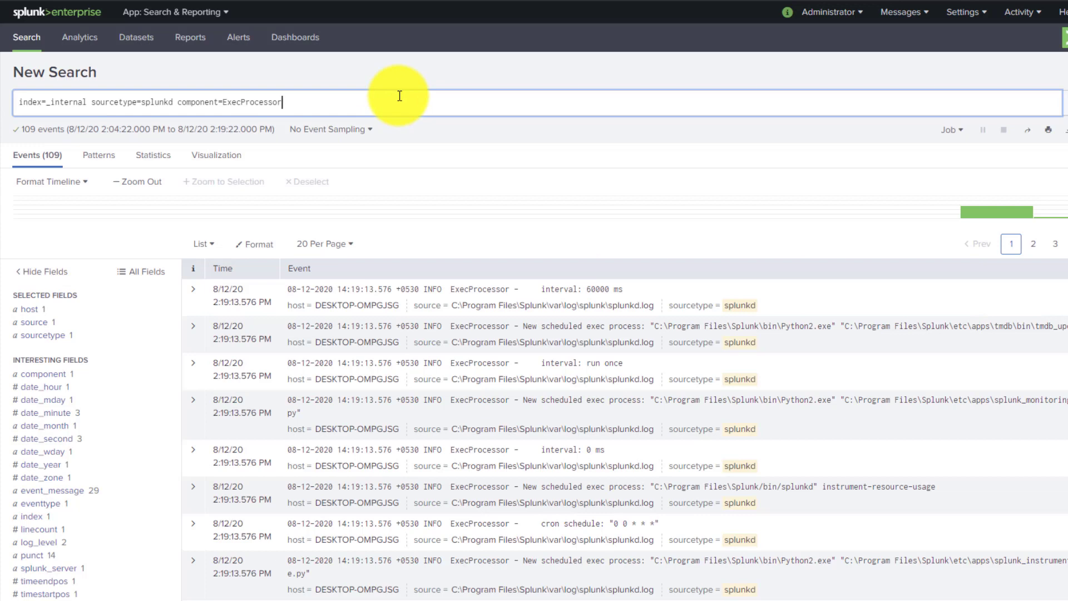
key("Return")
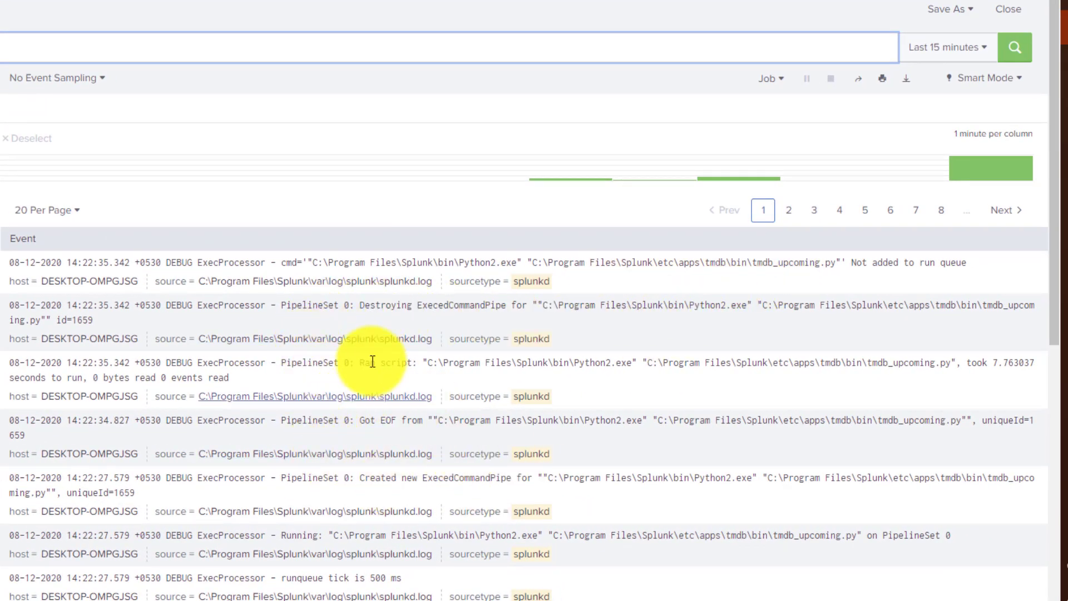
- Add the term tmdb to the ExecProcessor search and run it
left_click_drag(278, 305, 349, 306)
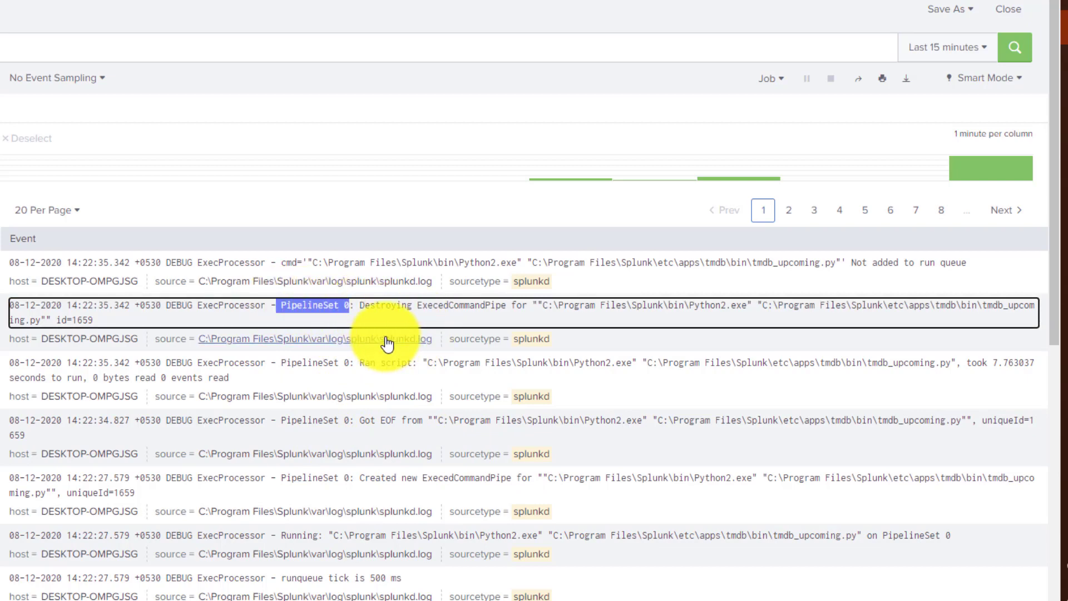
scroll(435, 439, "down", 3)
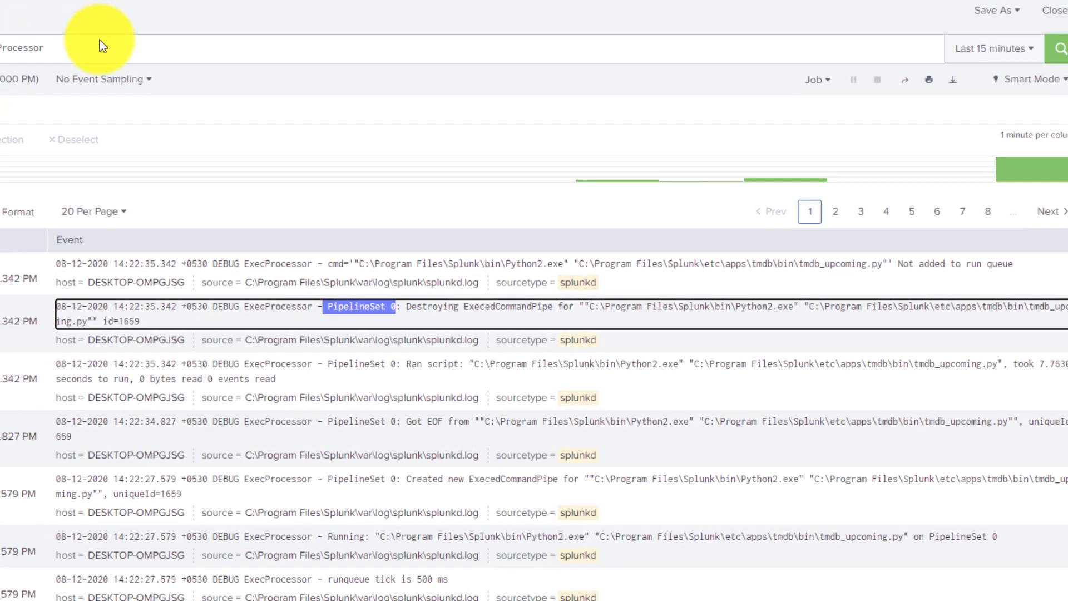
type("tmdb")
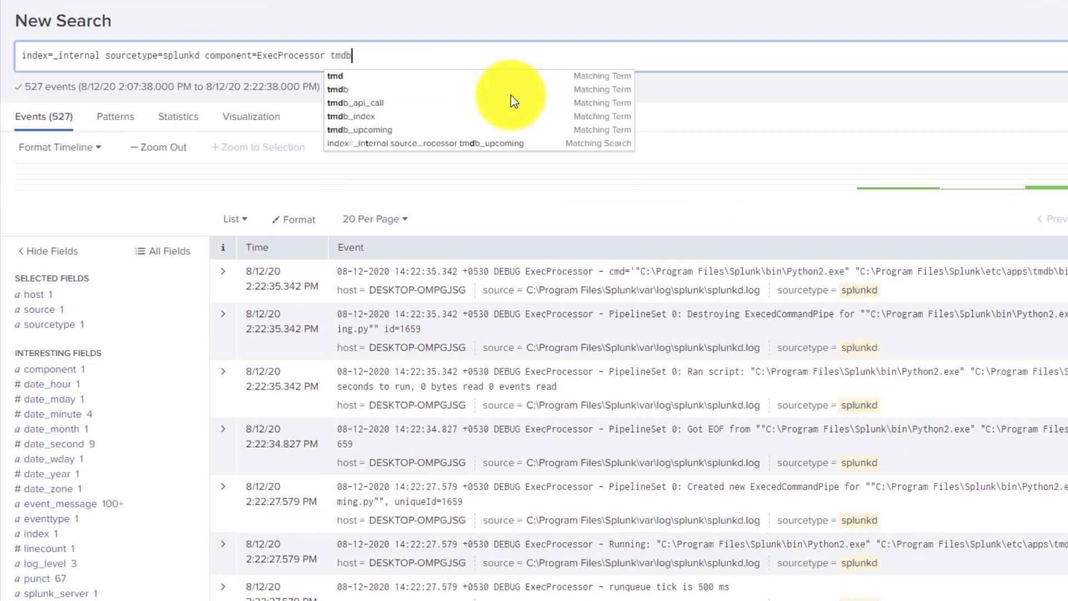
key("Return")
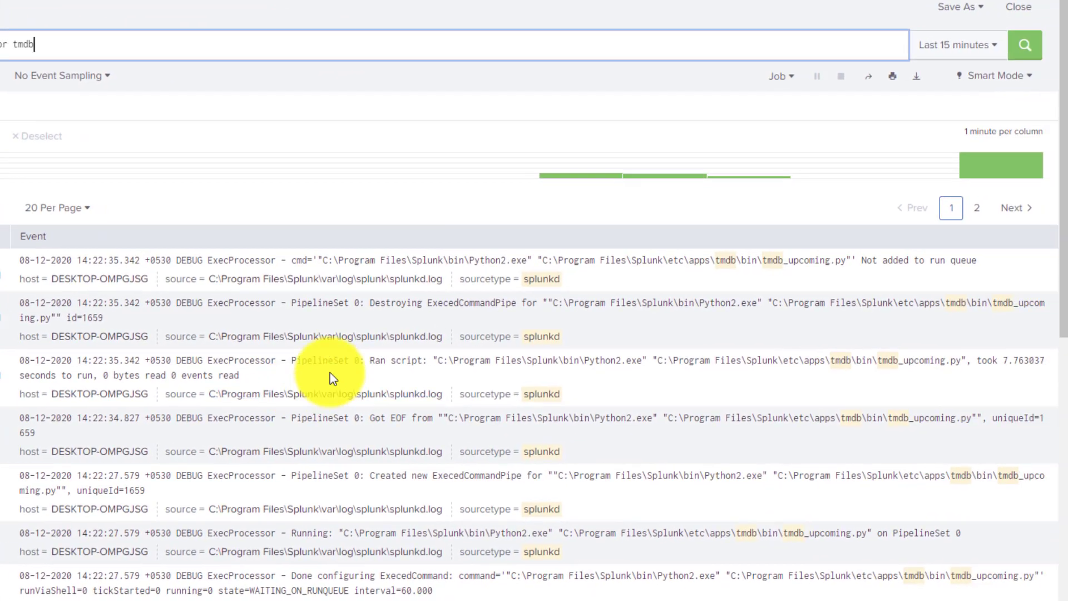
- Review the ExecProcessor DEBUG events to follow how tmdb_upcoming.py is configured, queued and run
scroll(329, 372, "down", 3)
scroll(343, 380, "down", 3)
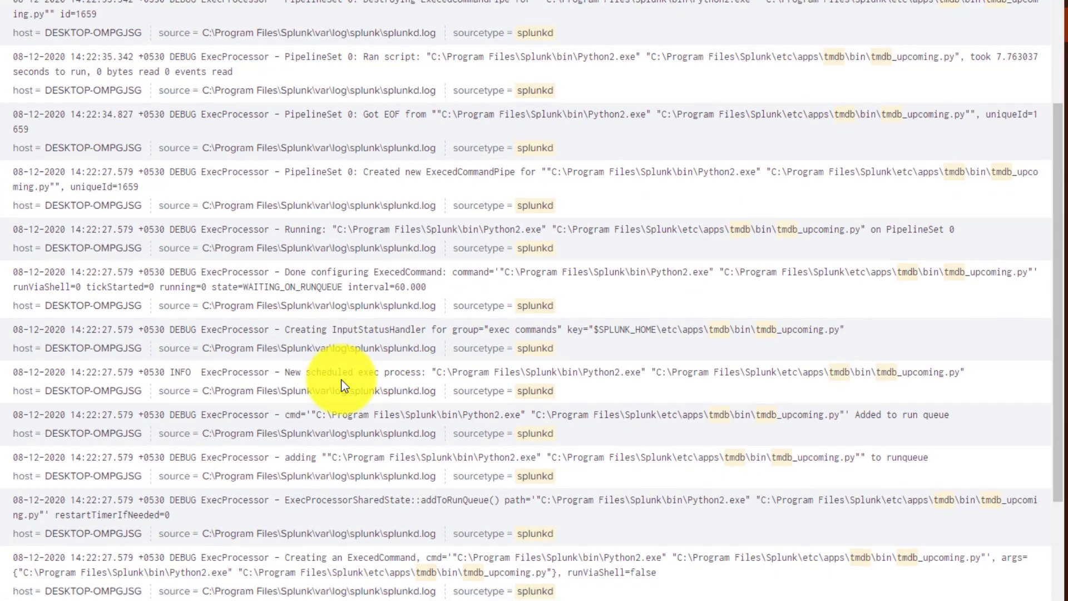
scroll(389, 328, "up", 2)
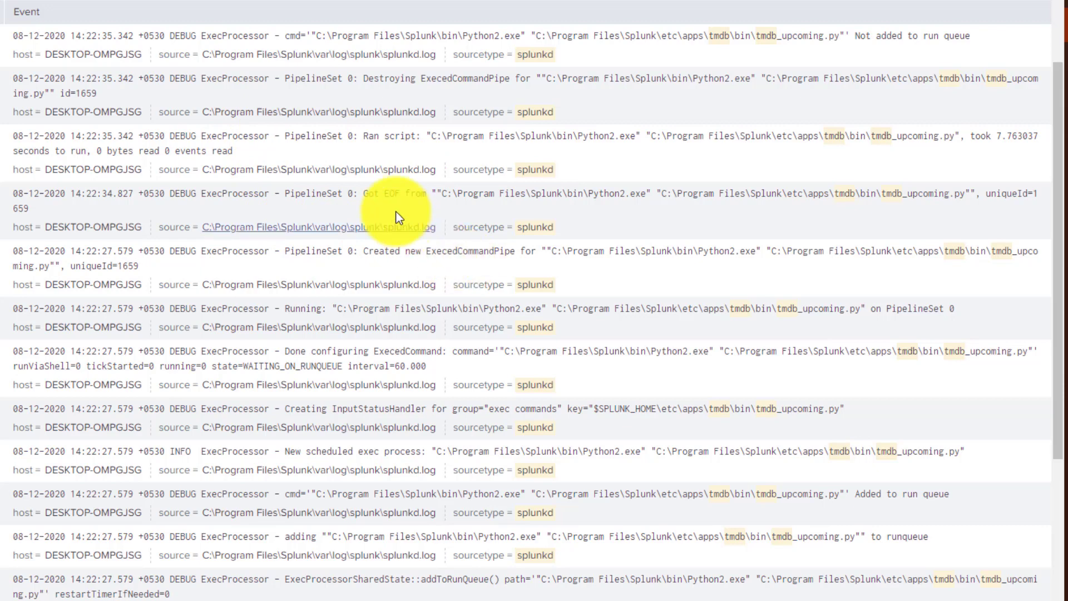
scroll(449, 400, "down", 2)
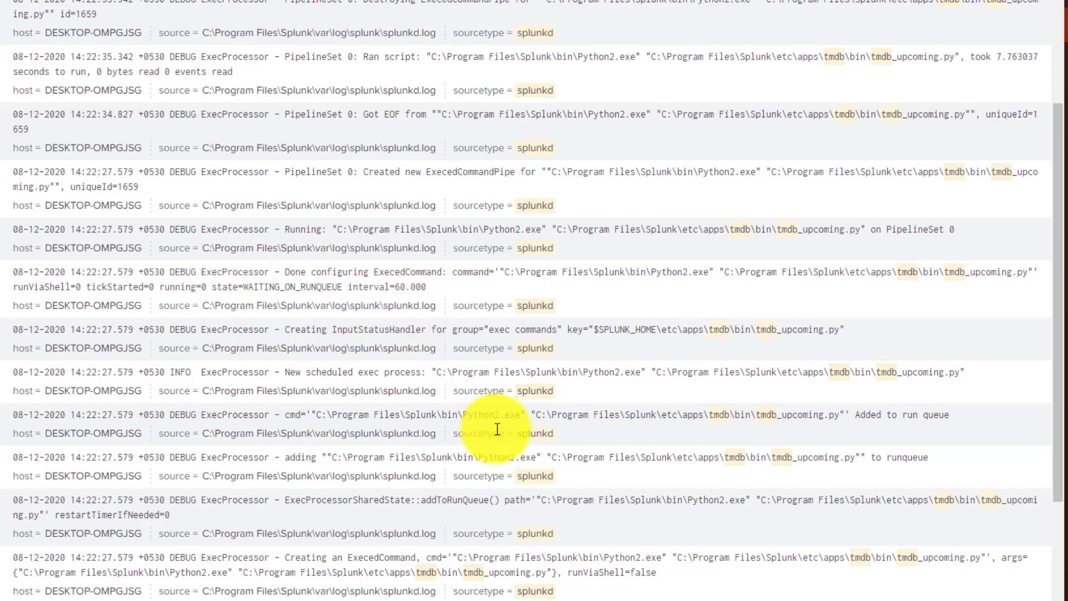
scroll(497, 429, "down", 2)
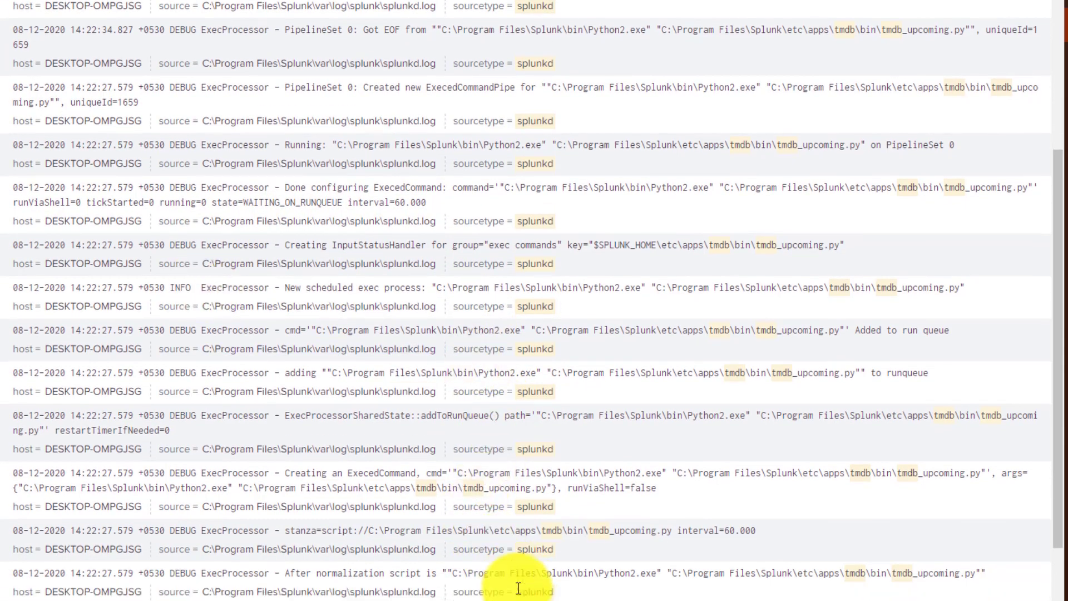
scroll(518, 588, "down", 1)
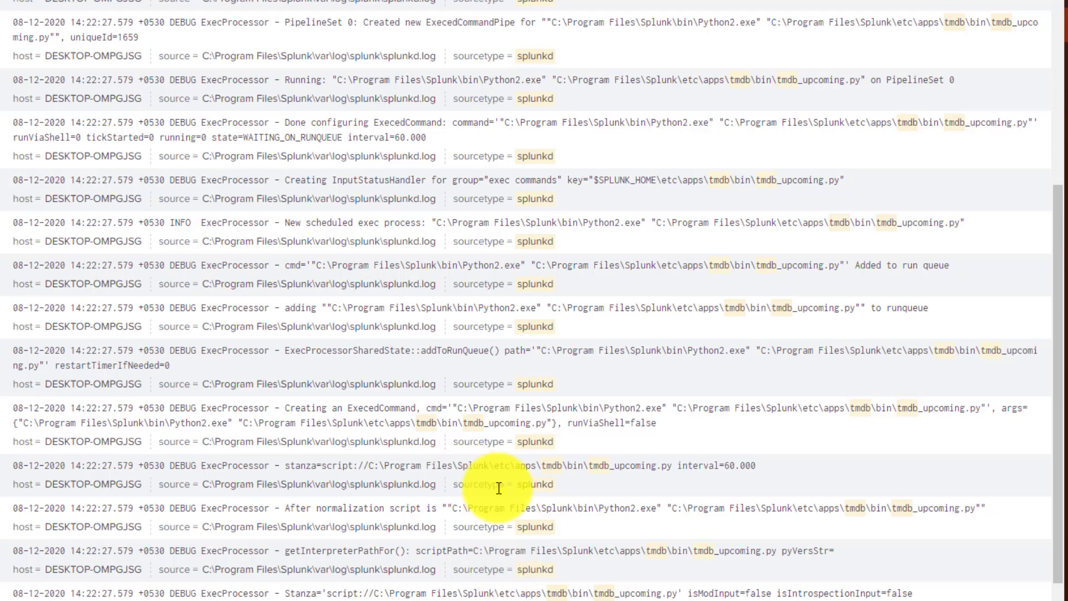
scroll(604, 465, "up", 4)
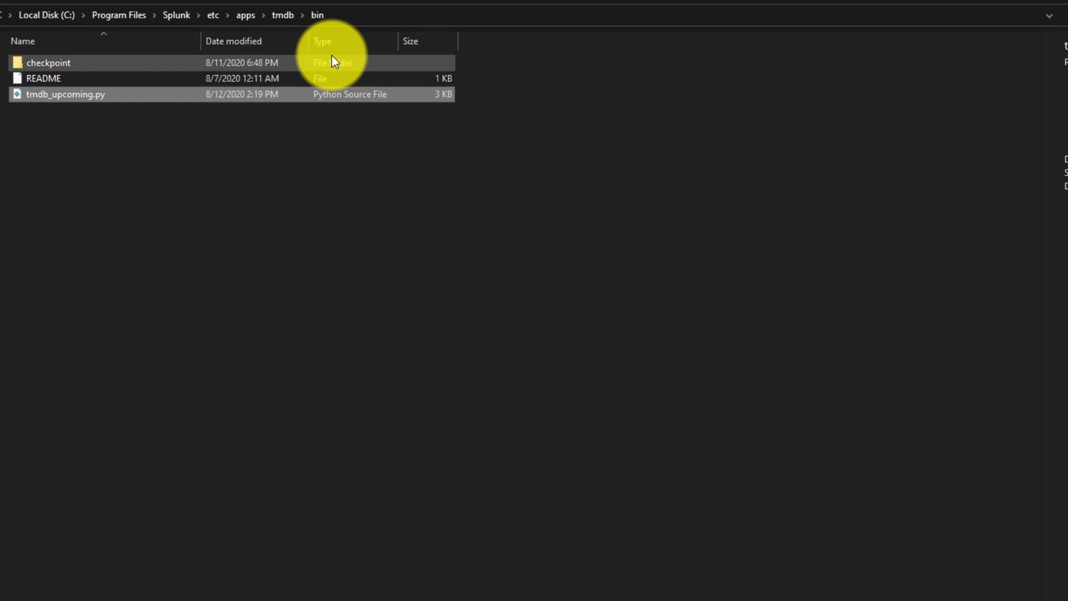
- In File Explorer, go up to Splunk's etc\apps folder and open the bin folder of the hello_mi app
left_click(249, 12)
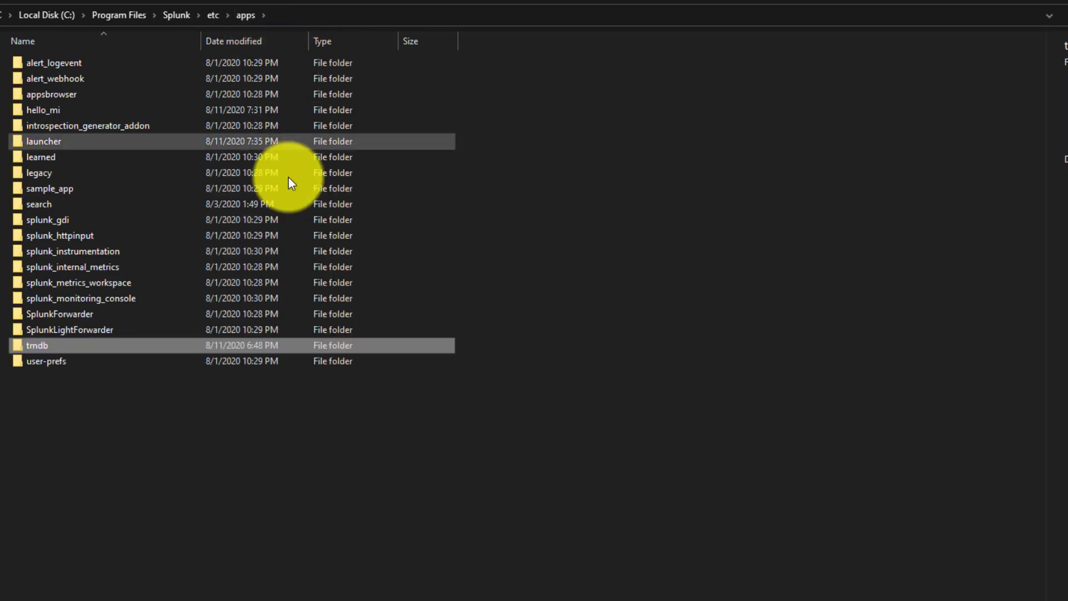
left_click(42, 109)
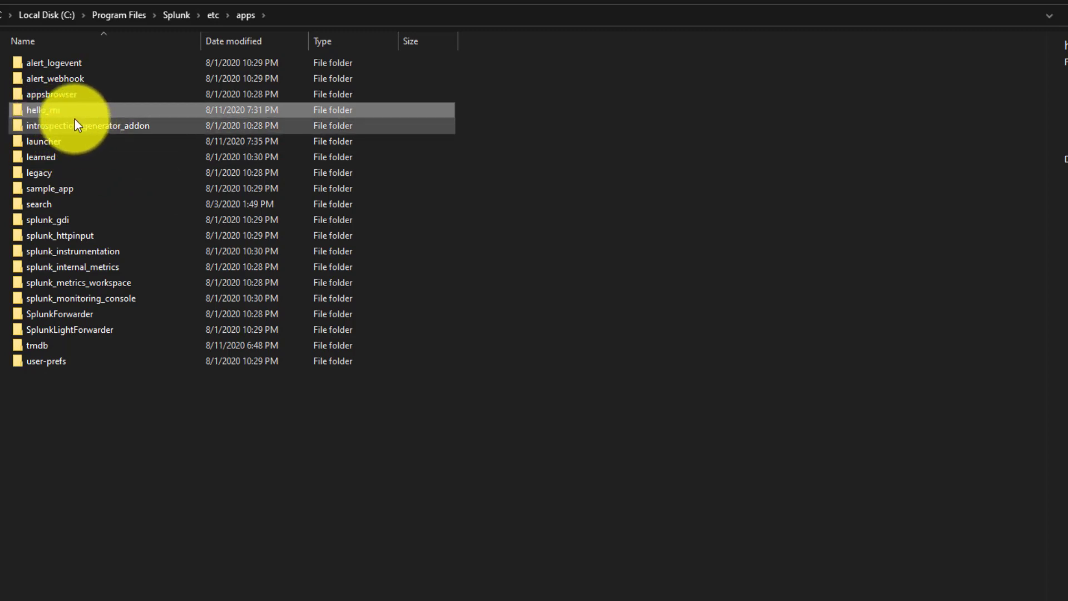
double_click(43, 110)
double_click(43, 65)
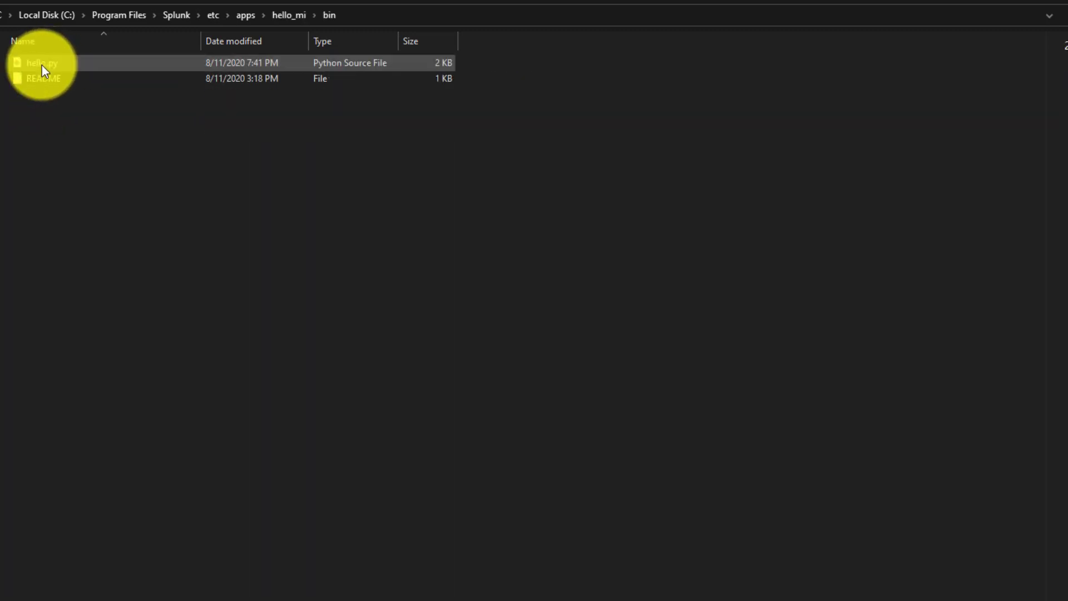
- Open hello.py from the hello_mi app's bin folder in Notepad++
right_click(48, 65)
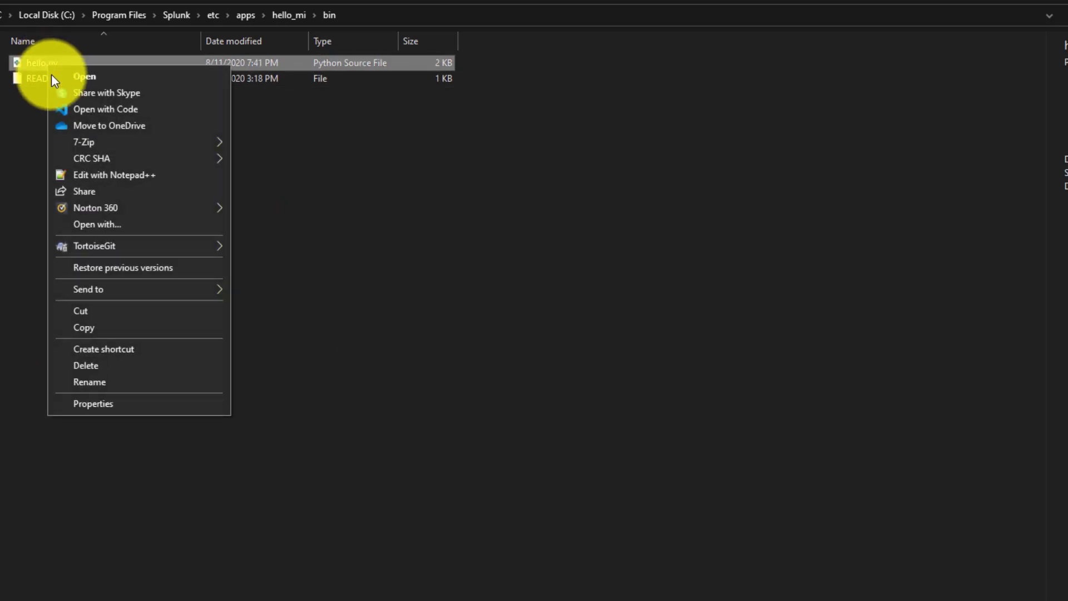
left_click(116, 173)
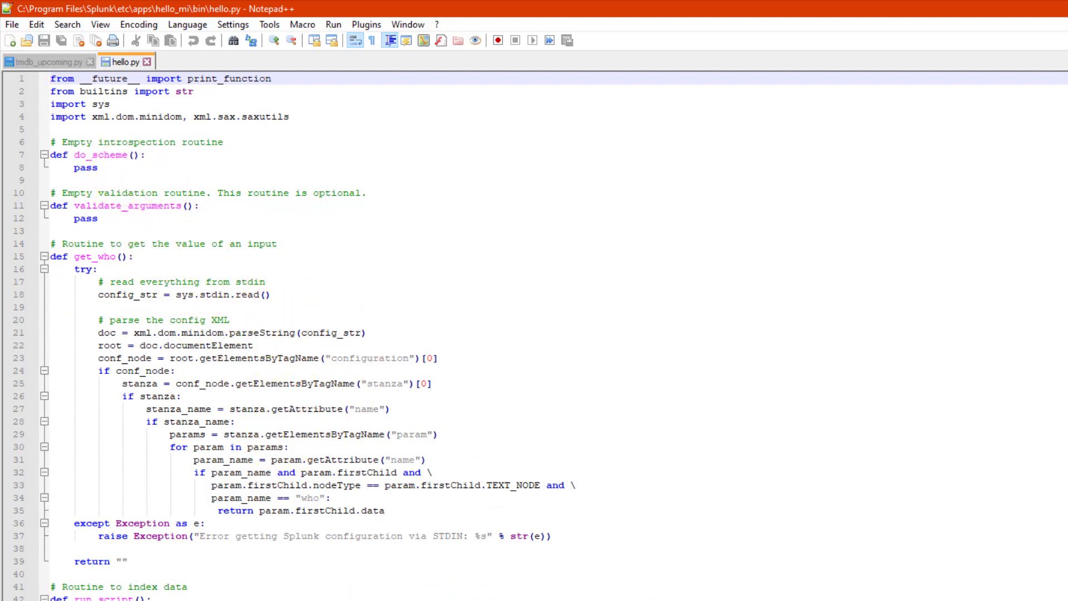
- Switch back to Splunk in the browser, open the Data inputs page in a new tab and open the hello input type
key("alt+Tab")
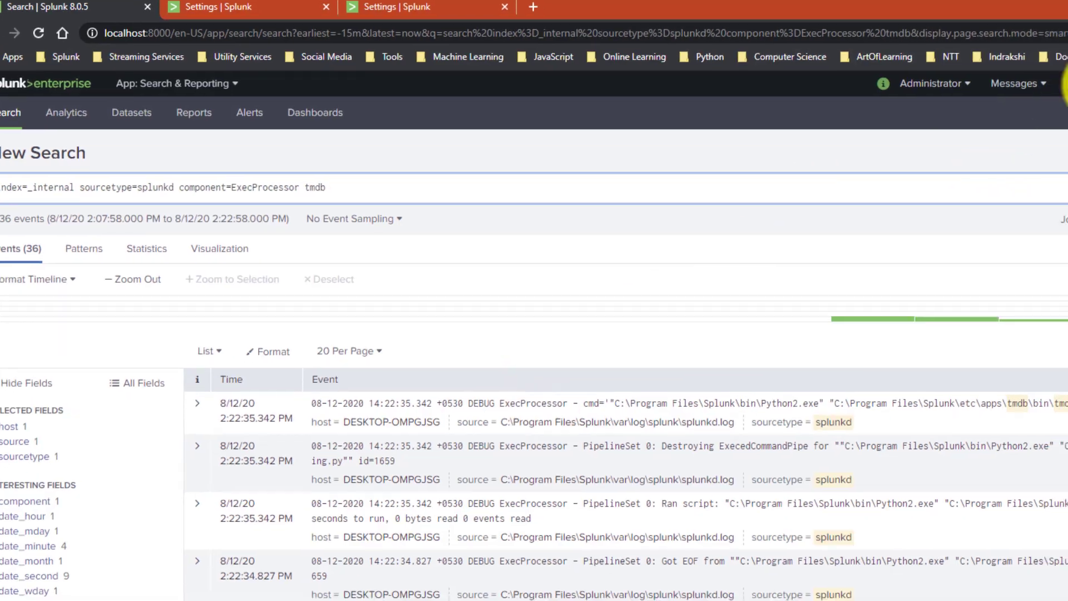
left_click(1067, 90)
right_click(942, 88)
left_click(964, 94)
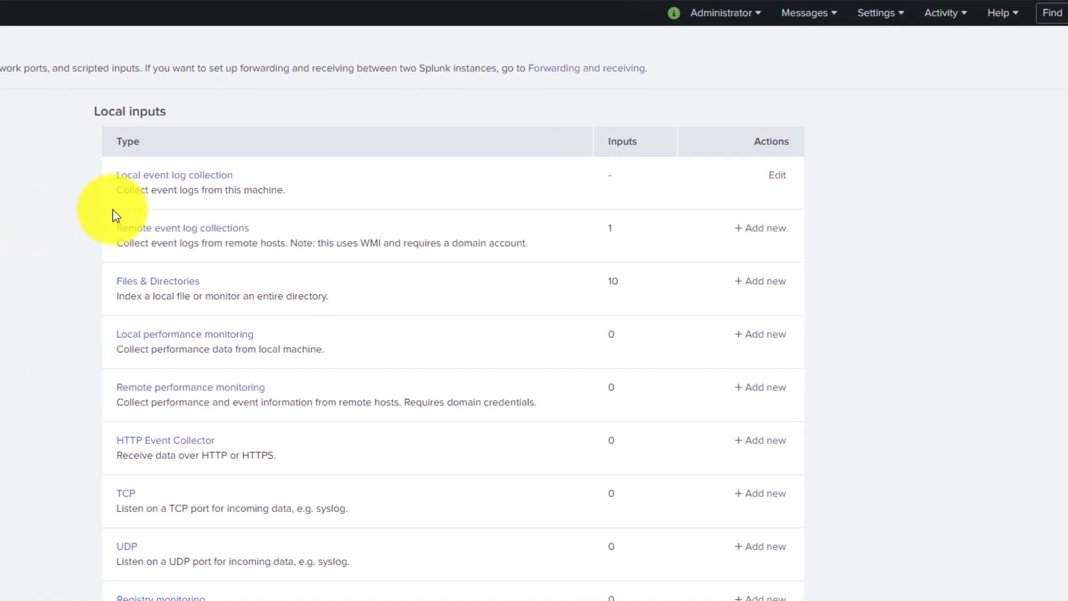
scroll(295, 459, "down", 7)
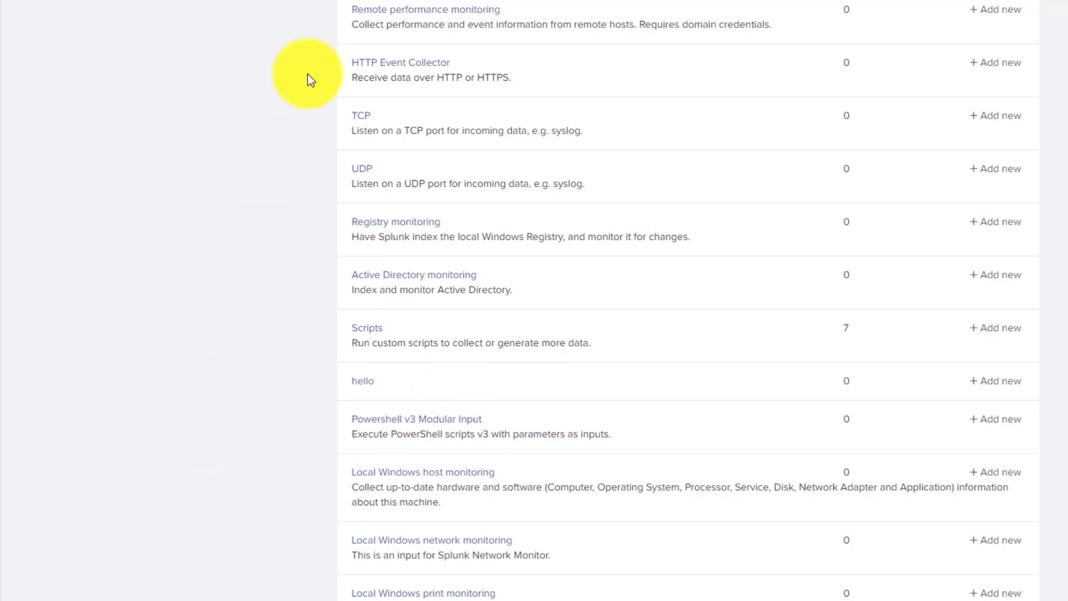
left_click(364, 384)
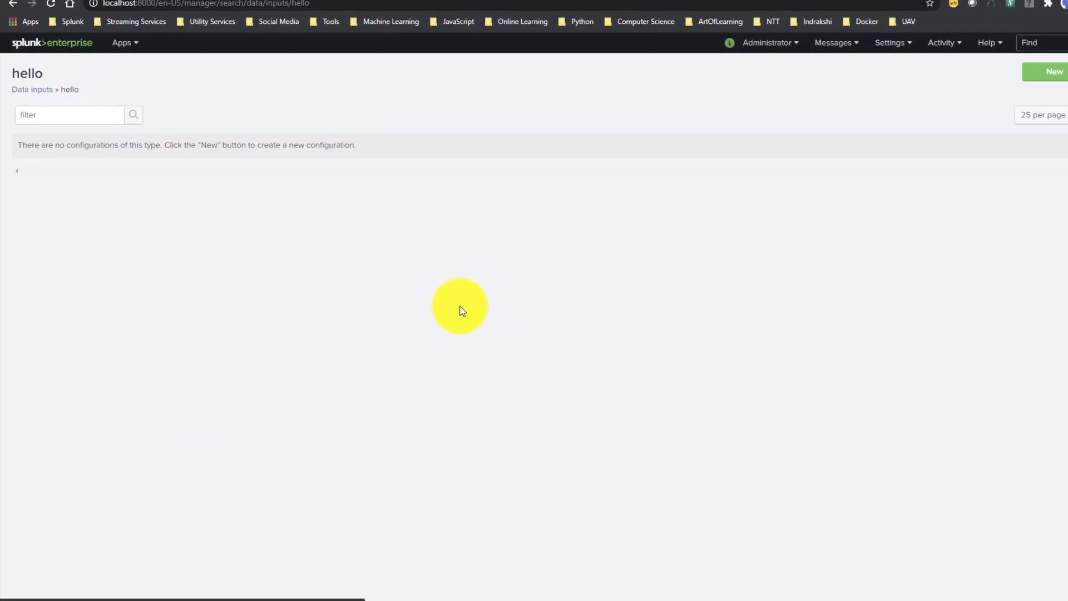
- Create a new hello modular input, entering the same short personal name for both name and who
left_click(1030, 78)
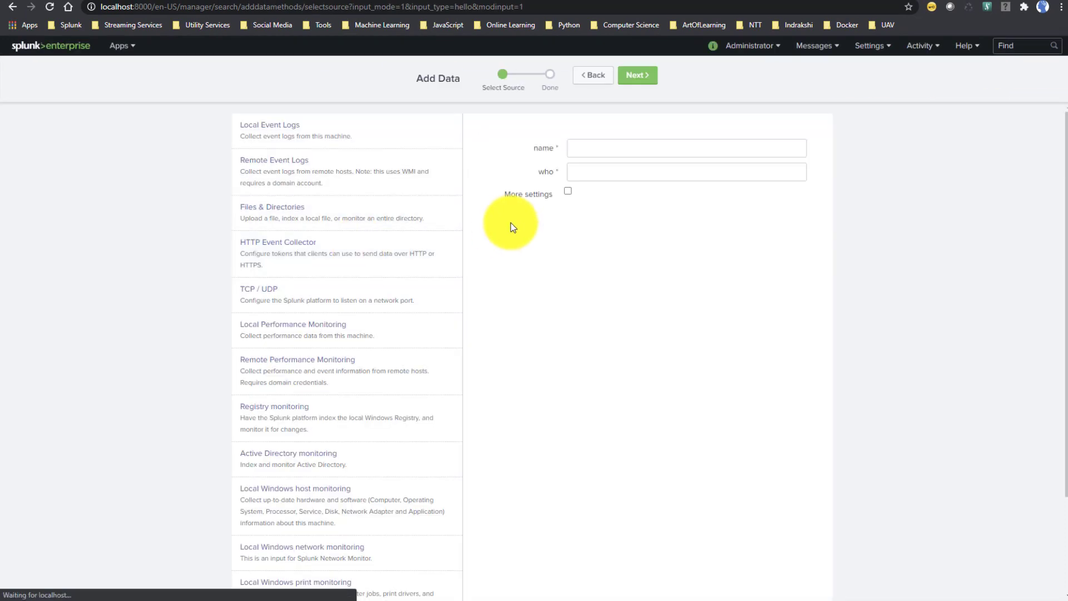
left_click(600, 150)
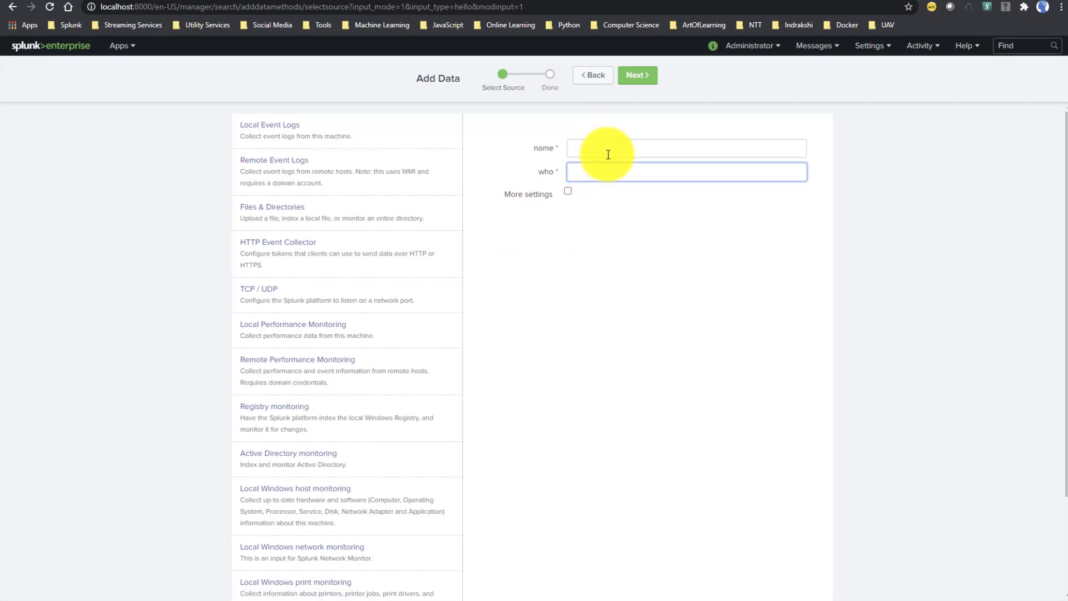
left_click(616, 174)
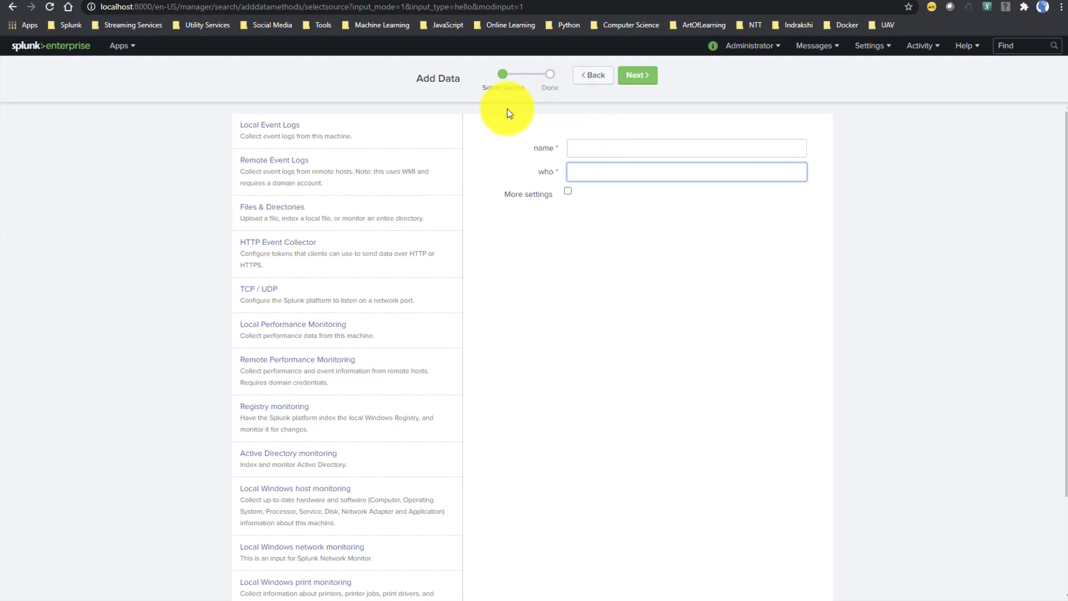
left_click(589, 154)
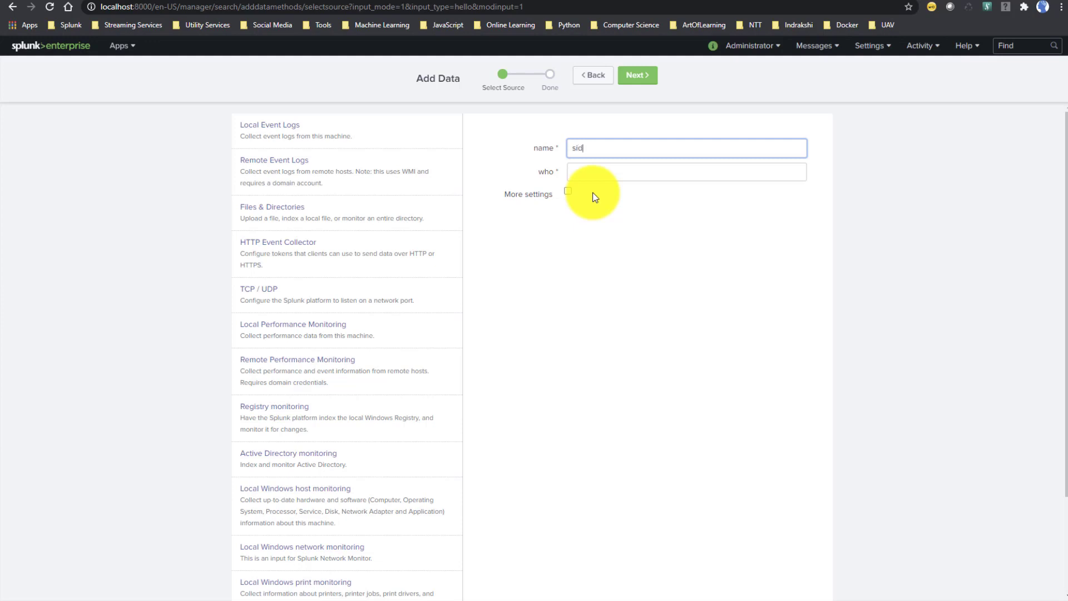
left_click(612, 172)
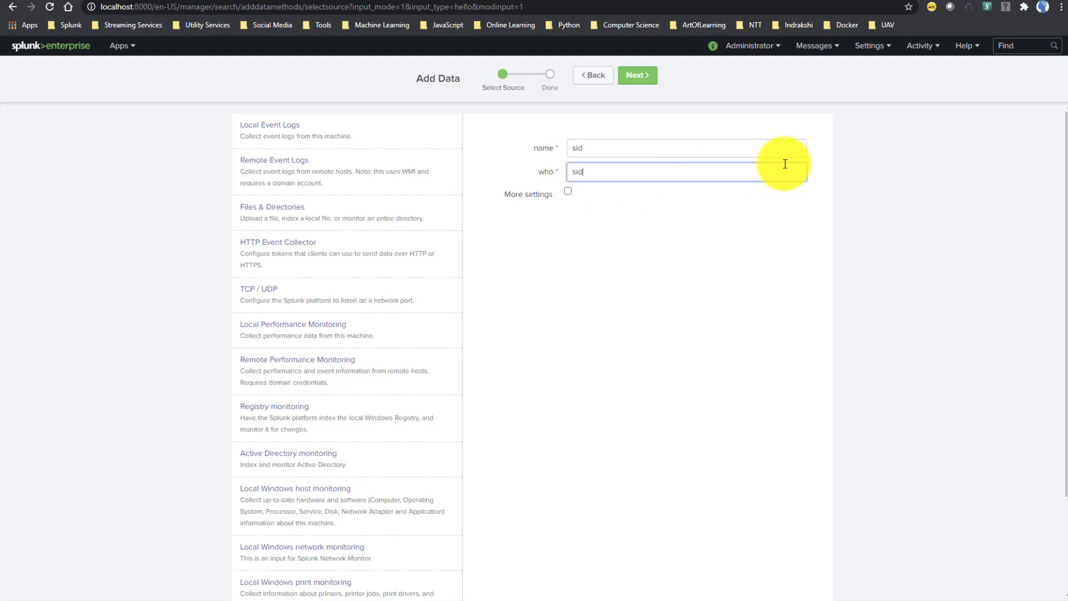
left_click(635, 77)
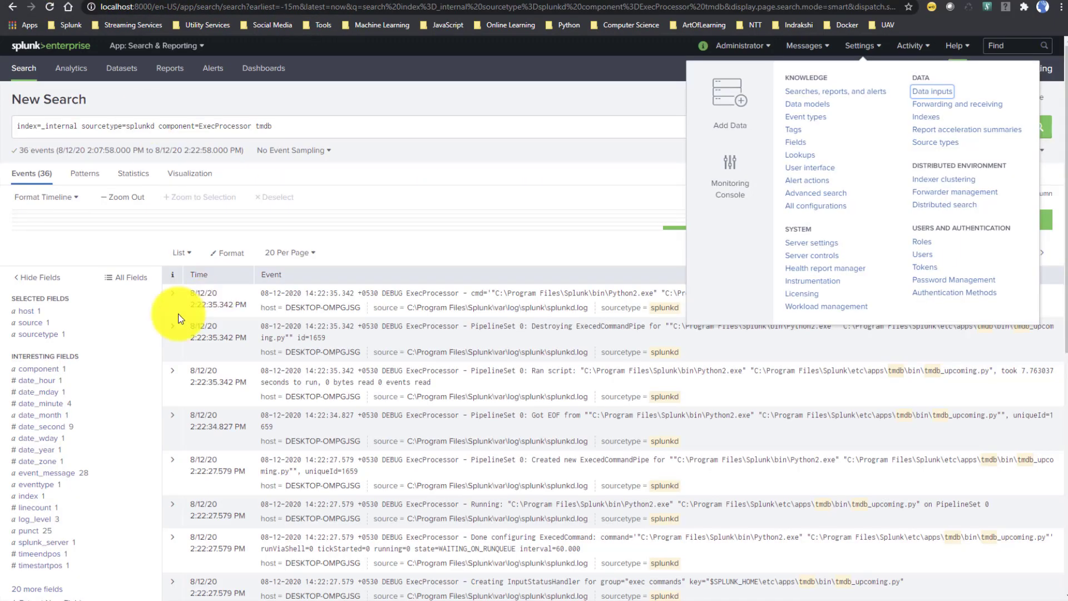
- In the Splunk search tab, remove the component and tmdb terms and run index=_internal sourcetype=splunkd
left_click(305, 129)
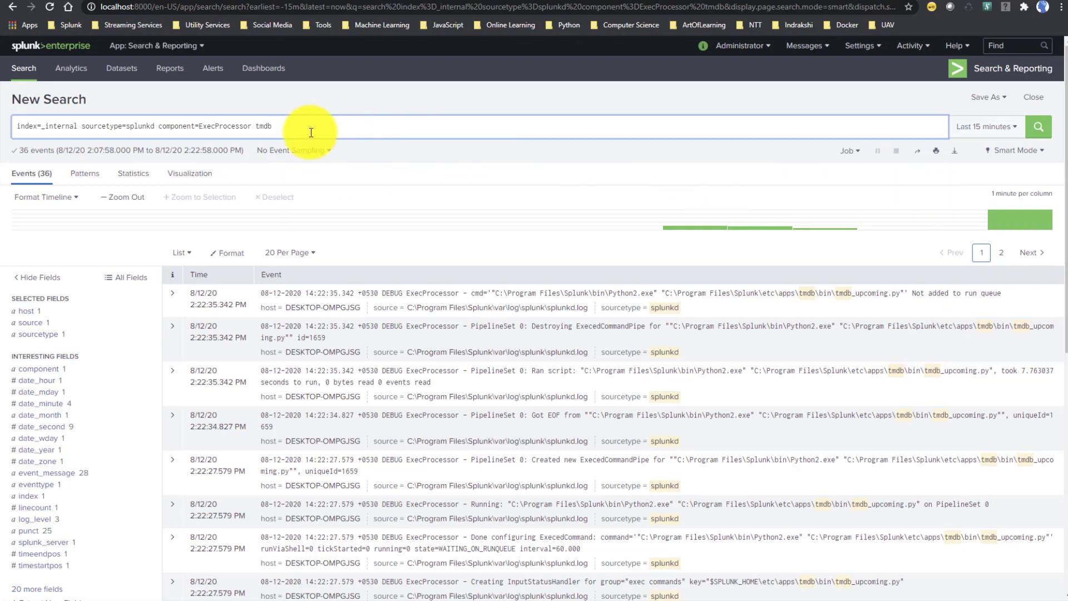
double_click(263, 126)
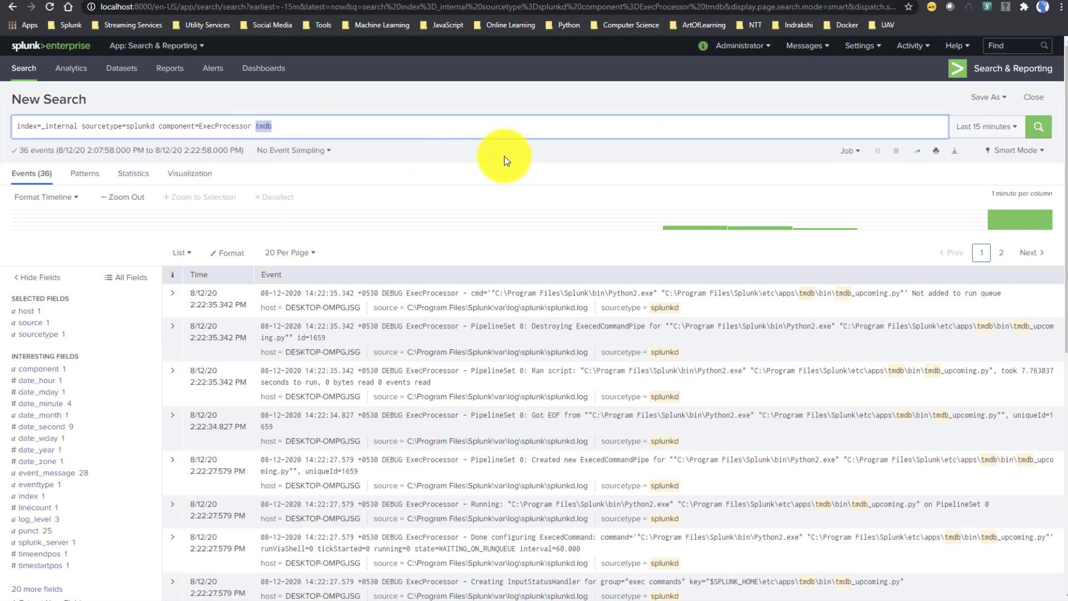
key("BackSpace")
key("BackSpace")
key("BackSpace")
key("BackSpace")
key("BackSpace")
key("BackSpace")
key("BackSpace")
key("BackSpace")
key("BackSpace")
key("BackSpace")
key("BackSpace")
key("BackSpace")
key("BackSpace")
key("BackSpace")
key("BackSpace")
key("BackSpace")
key("BackSpace")
key("BackSpace")
key("BackSpace")
key("BackSpace")
key("BackSpace")
key("BackSpace")
key("BackSpace")
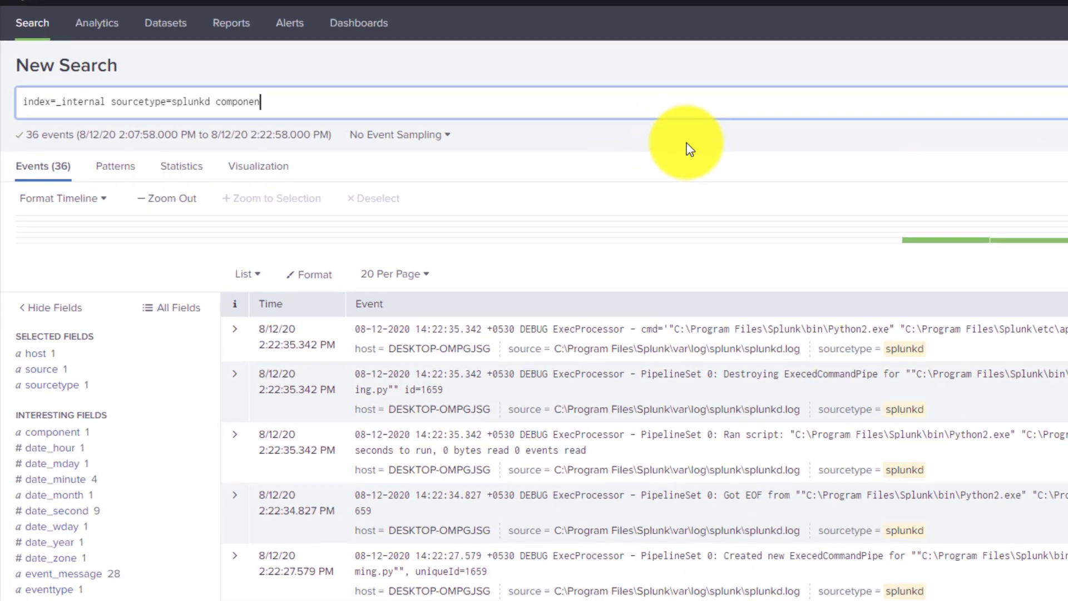
key("BackSpace")
key("BackSpace")
key("BackSpace")
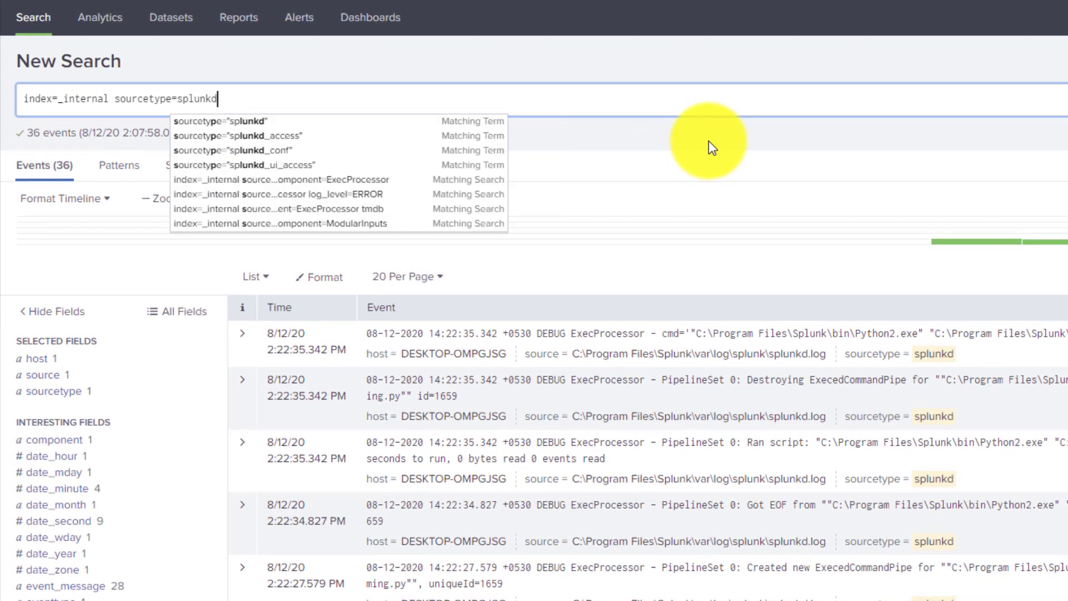
key("Return")
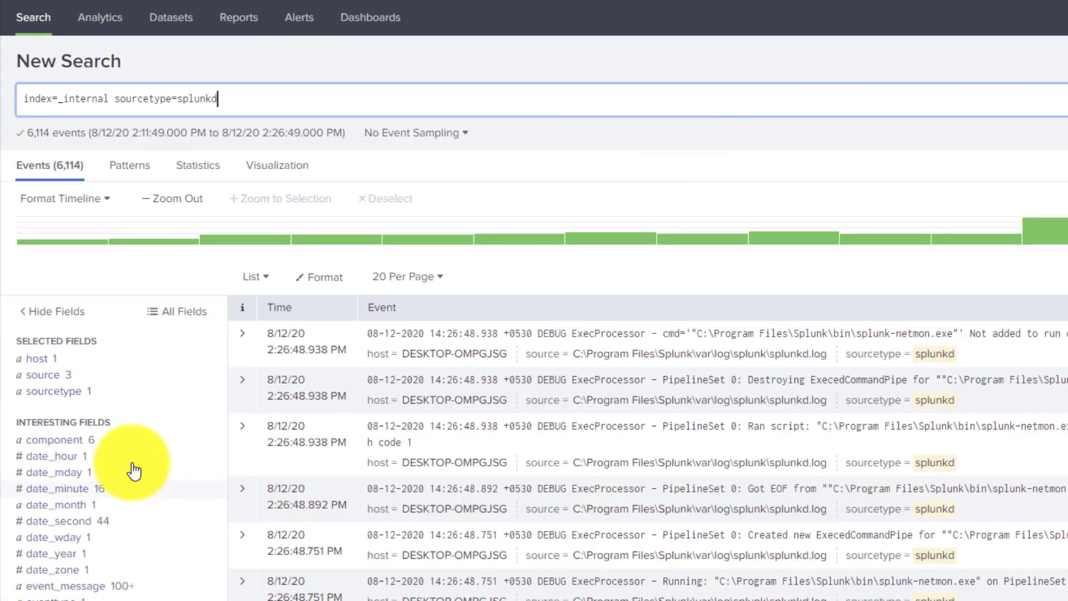
- Filter the splunkd search to component=ModularInputs, add the term hello and run it
left_click(56, 440)
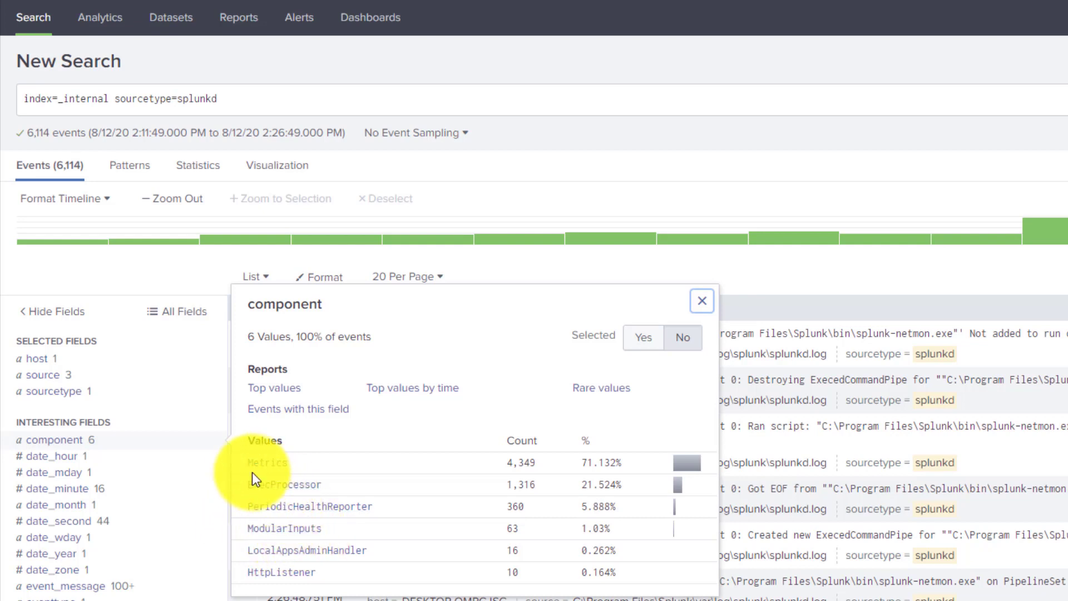
left_click(287, 535)
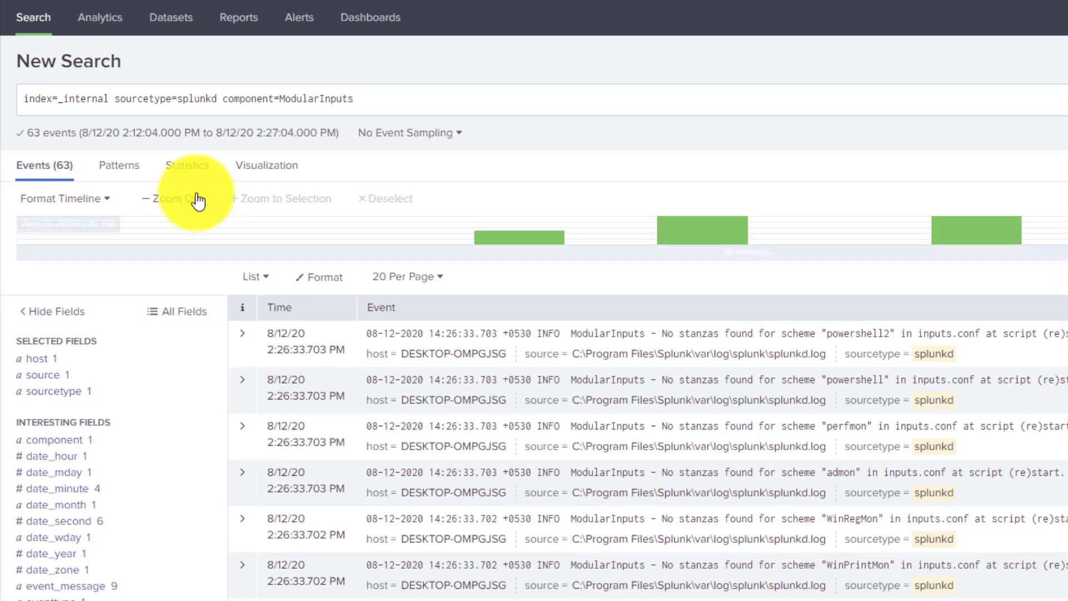
left_click(665, 112)
type("hello")
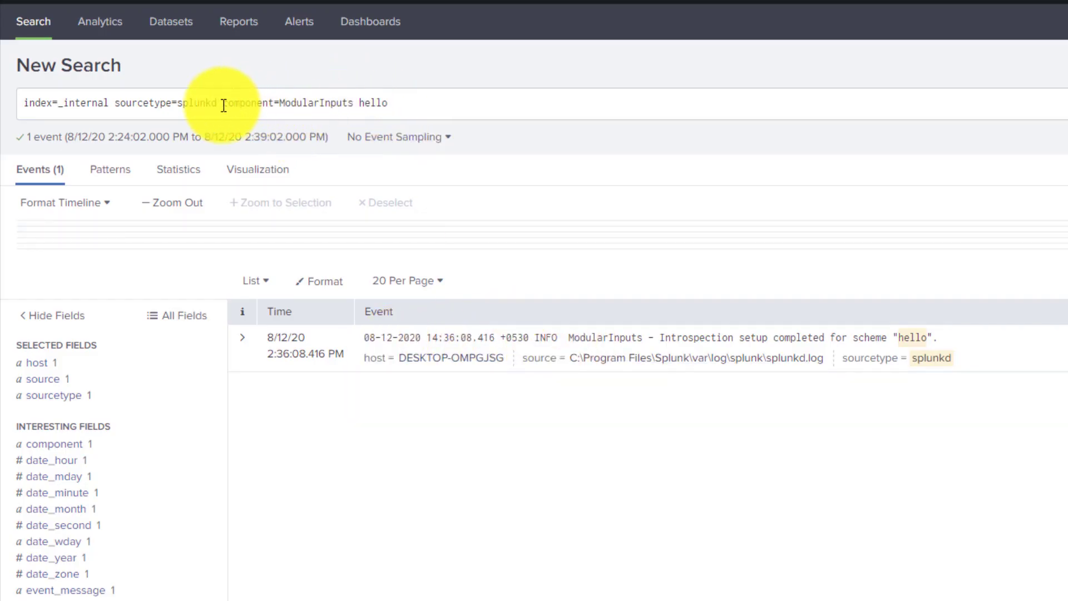
- Examine the component=ModularInputs filter and the message logged for the hello scheme
left_click_drag(224, 103, 348, 102)
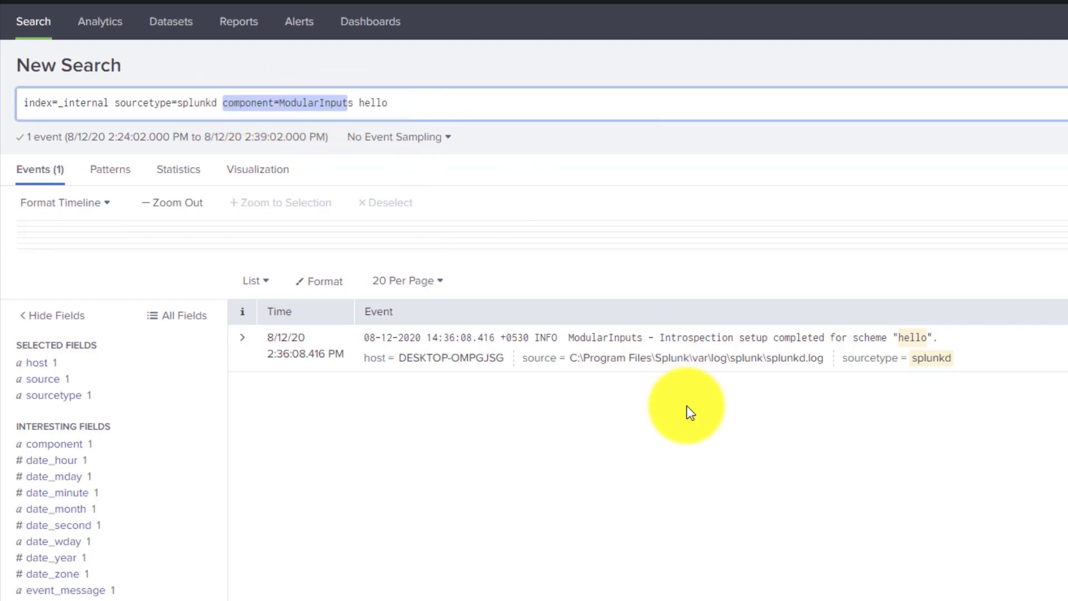
left_click_drag(654, 337, 942, 340)
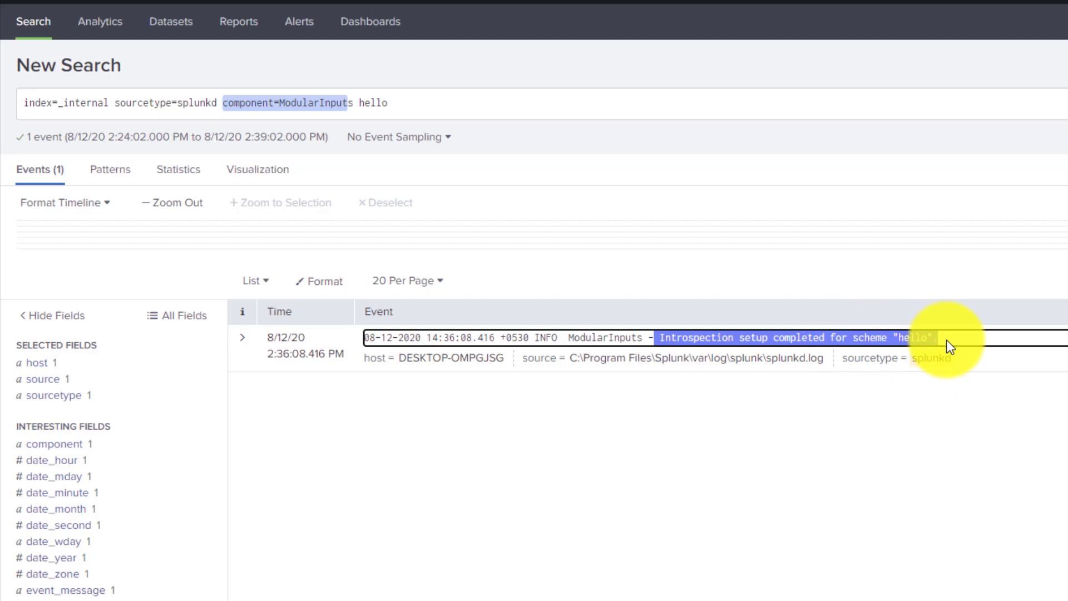
left_click(943, 344)
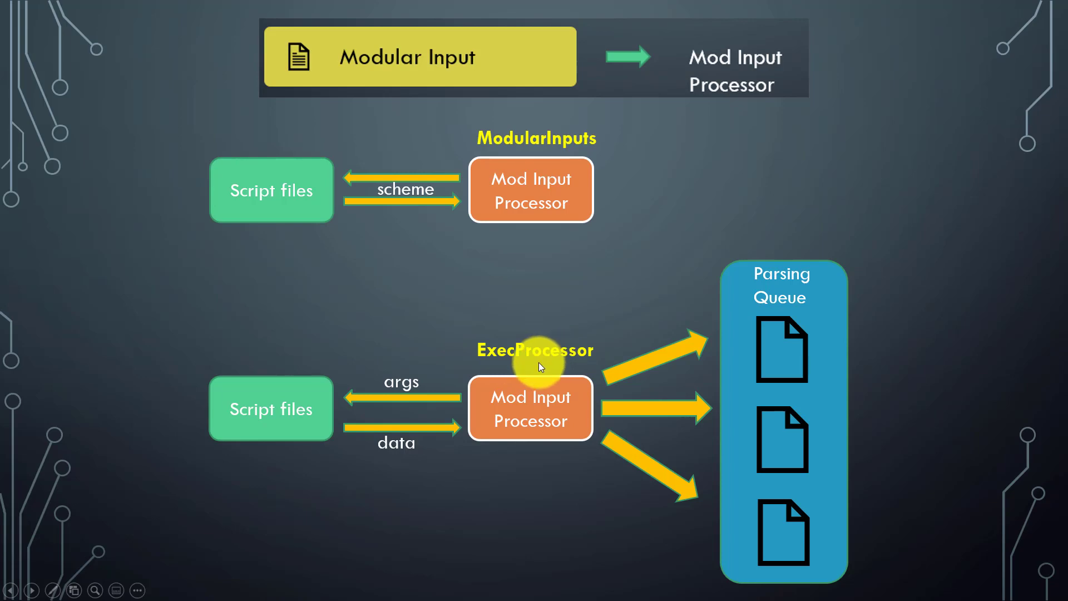
- Return to the Splunk search, remove component=ModularInputs and hello, and rerun index=_internal sourcetype=splunkd
key("alt+Tab")
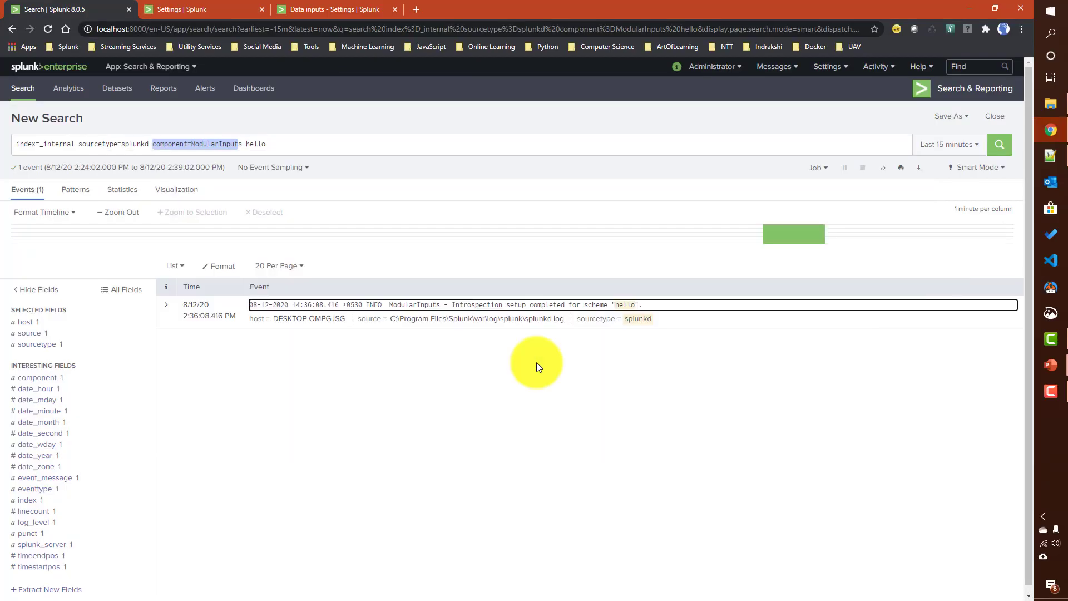
left_click_drag(168, 140, 344, 140)
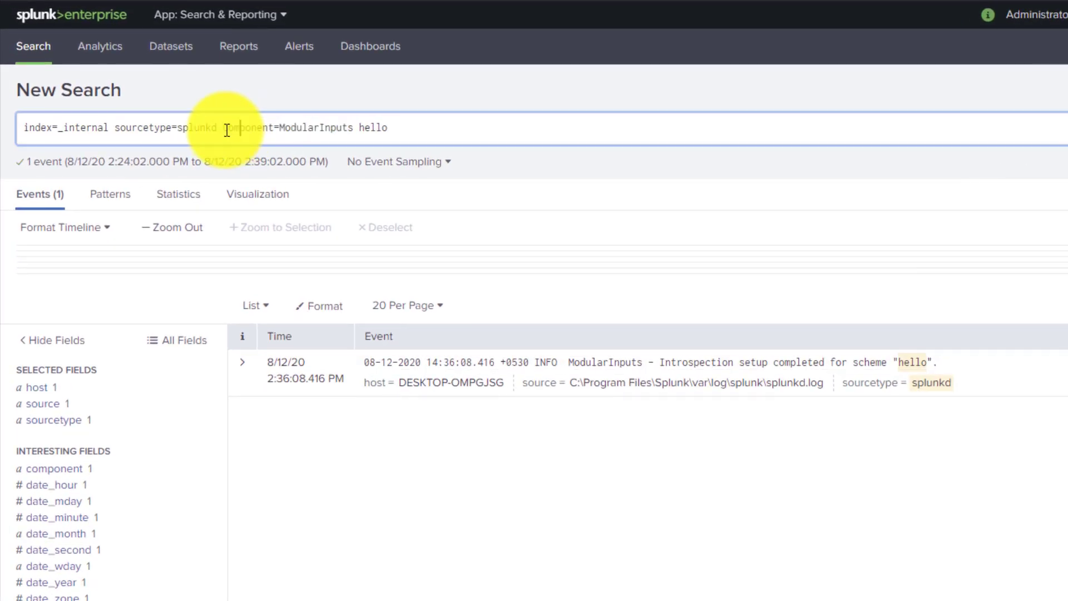
key("BackSpace")
key("BackSpace")
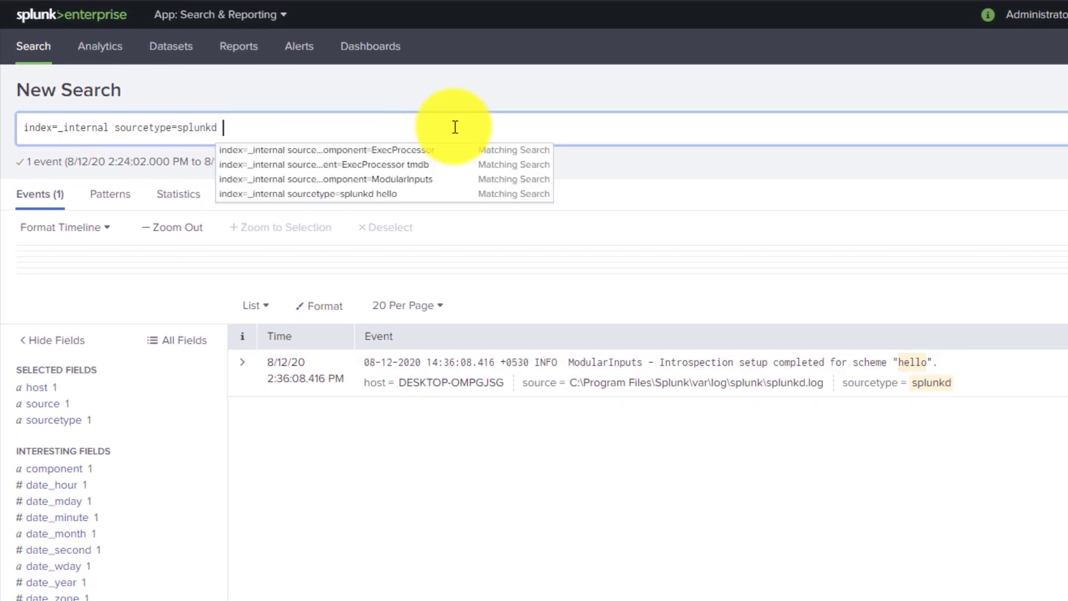
key("Return")
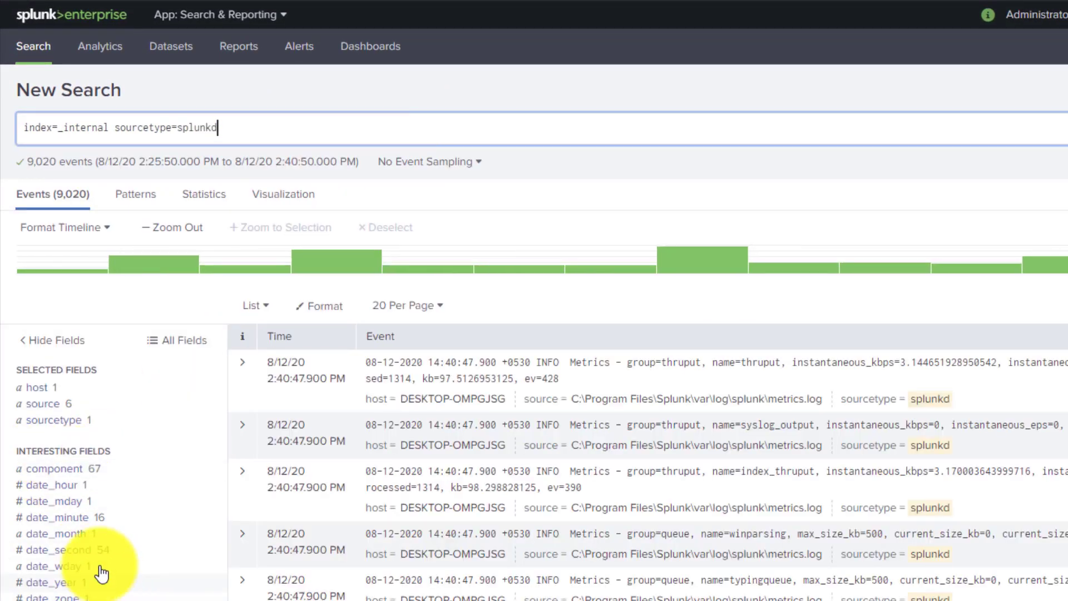
- Filter the splunkd search to component=ExecProcessor, add the term hello and run it
left_click(82, 470)
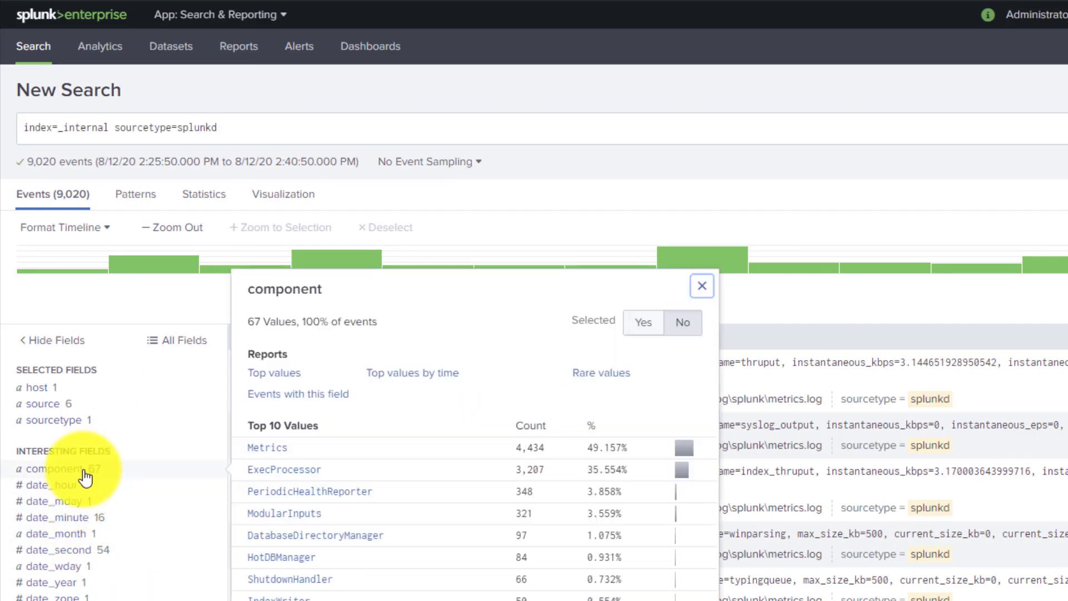
left_click(287, 470)
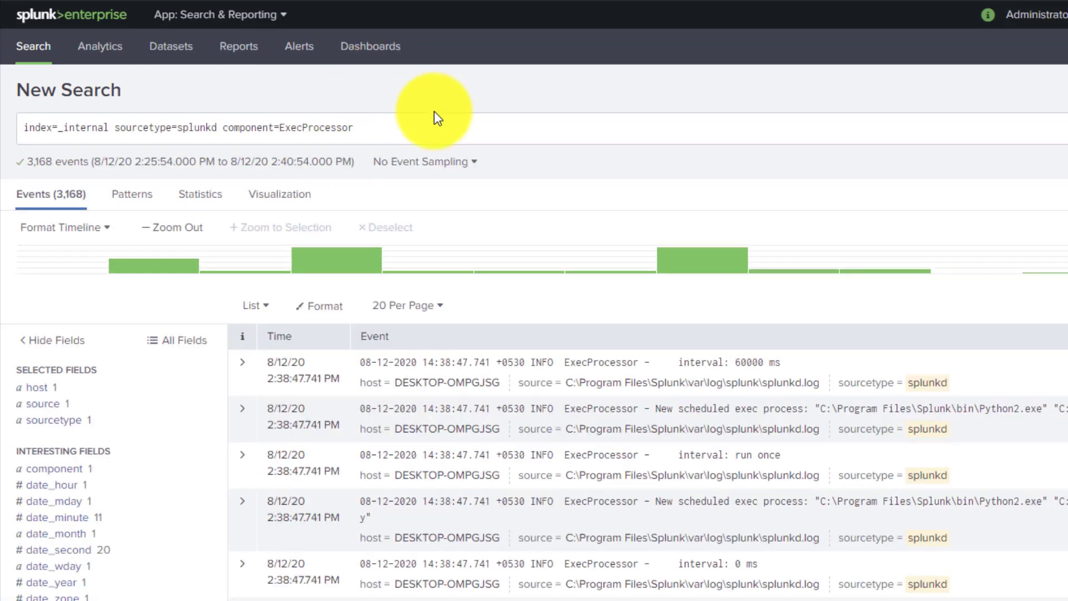
left_click(415, 136)
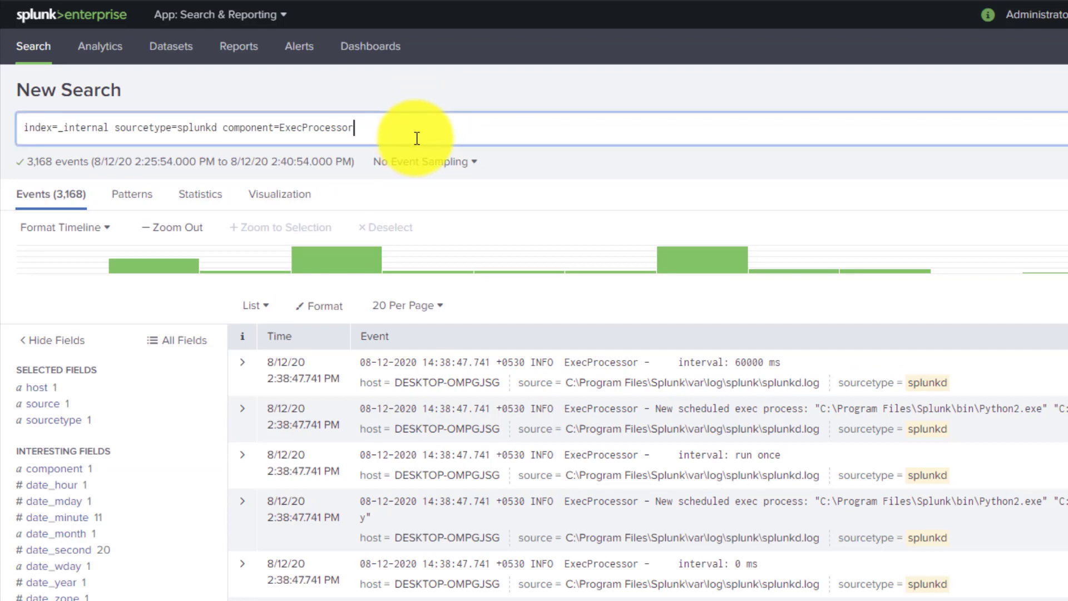
type("hello")
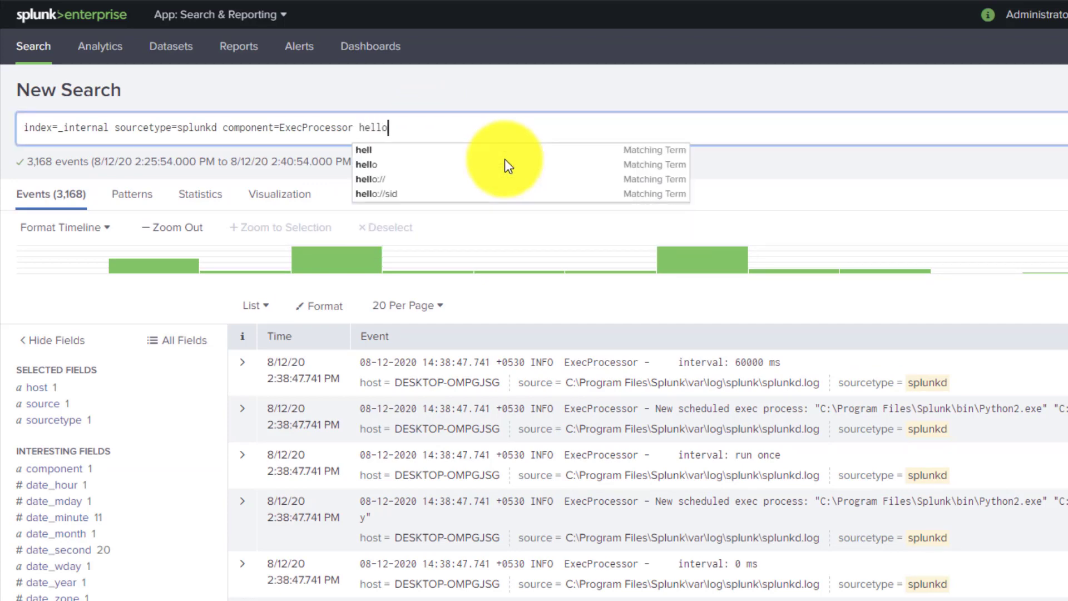
key("Return")
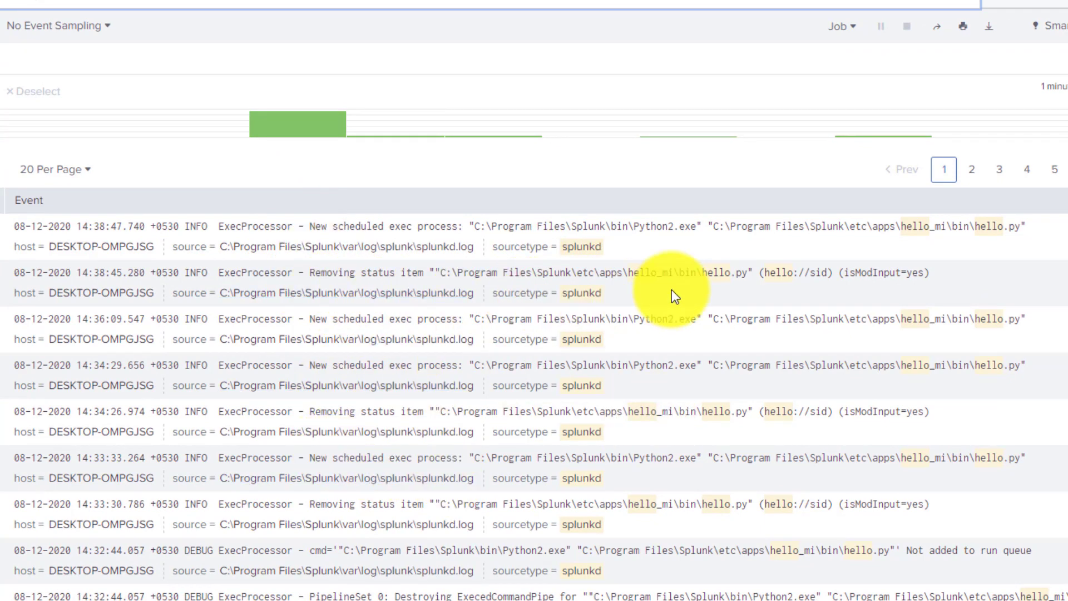
- Review the ExecProcessor events for hello.py, focusing on the newest scheduled exec process entry
scroll(763, 448, "down", 4)
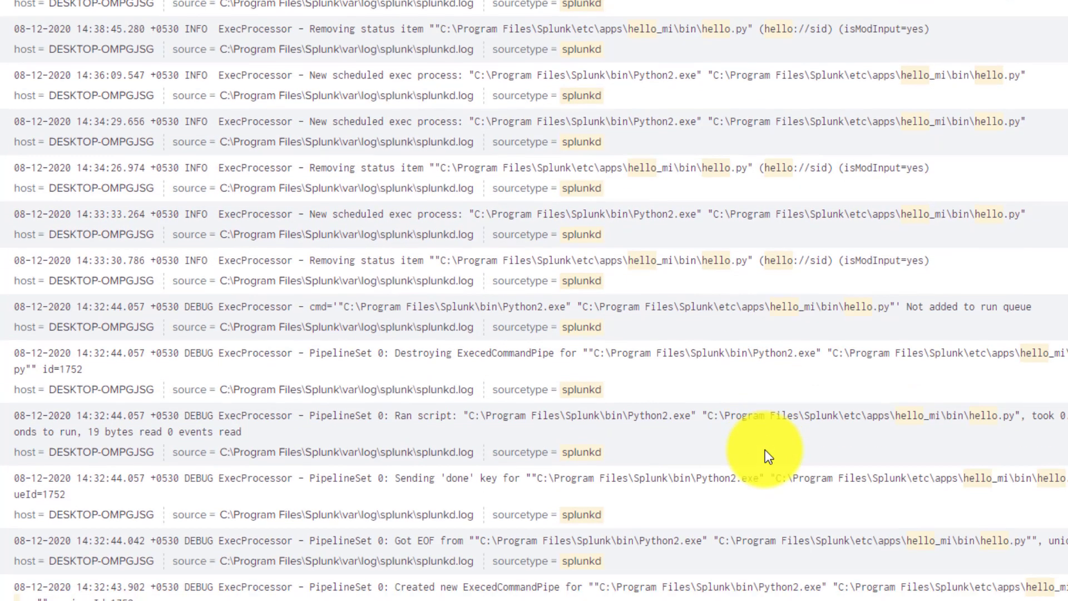
scroll(677, 319, "up", 2)
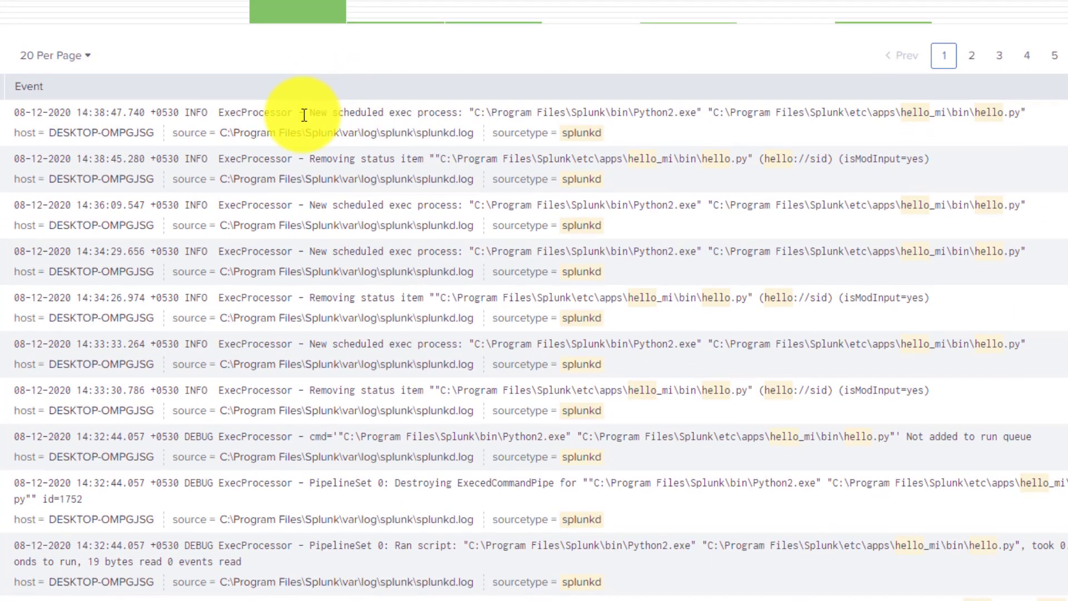
left_click_drag(306, 112, 1034, 117)
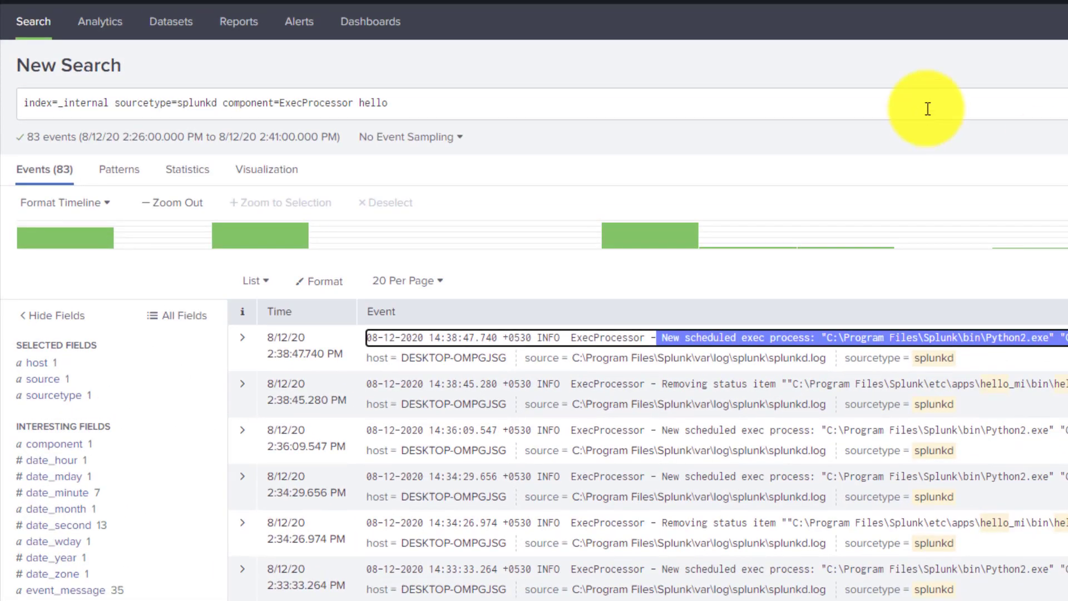
left_click(676, 95)
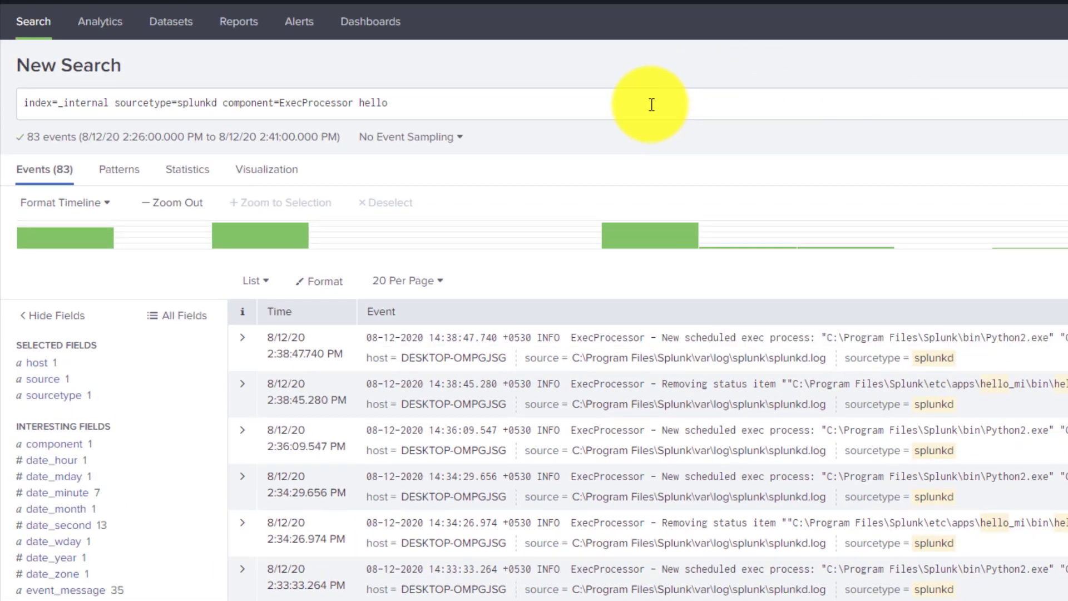